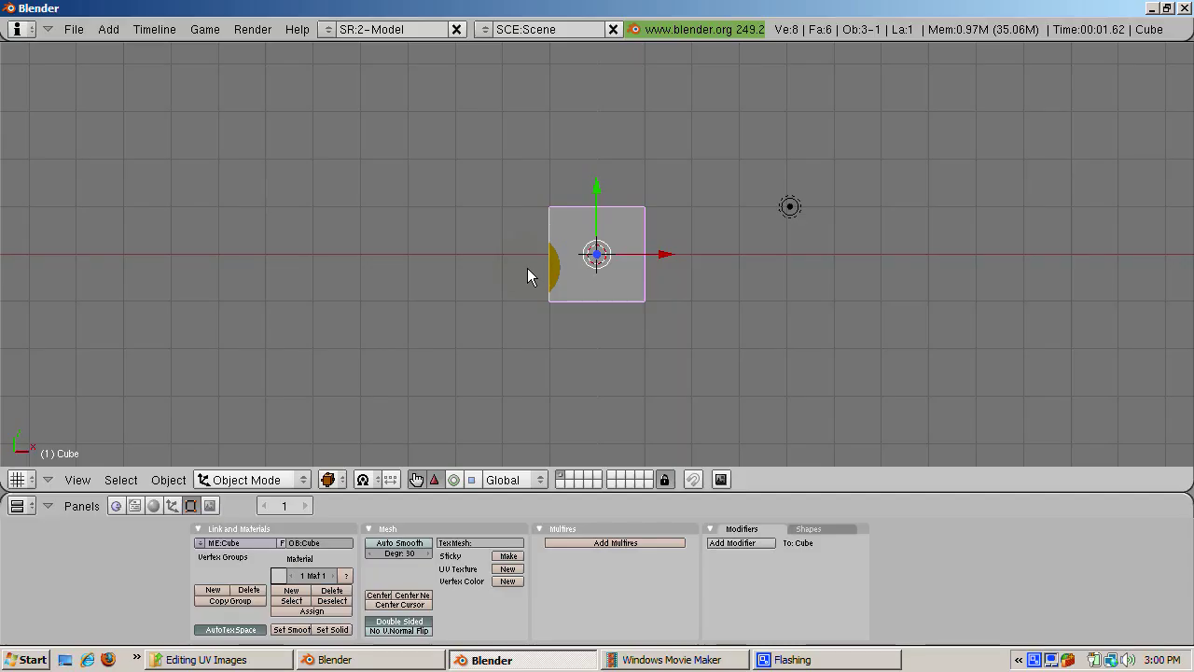
Step: Delete the default cube and add a mesh plane in its place
key(x)
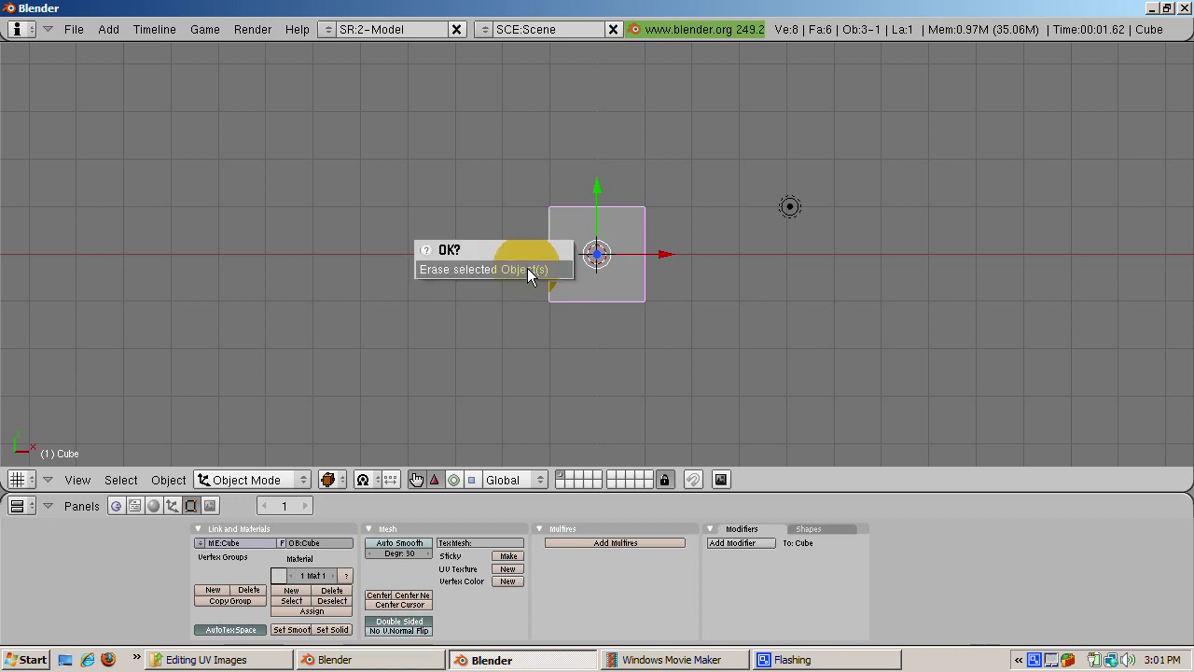
click(527, 270)
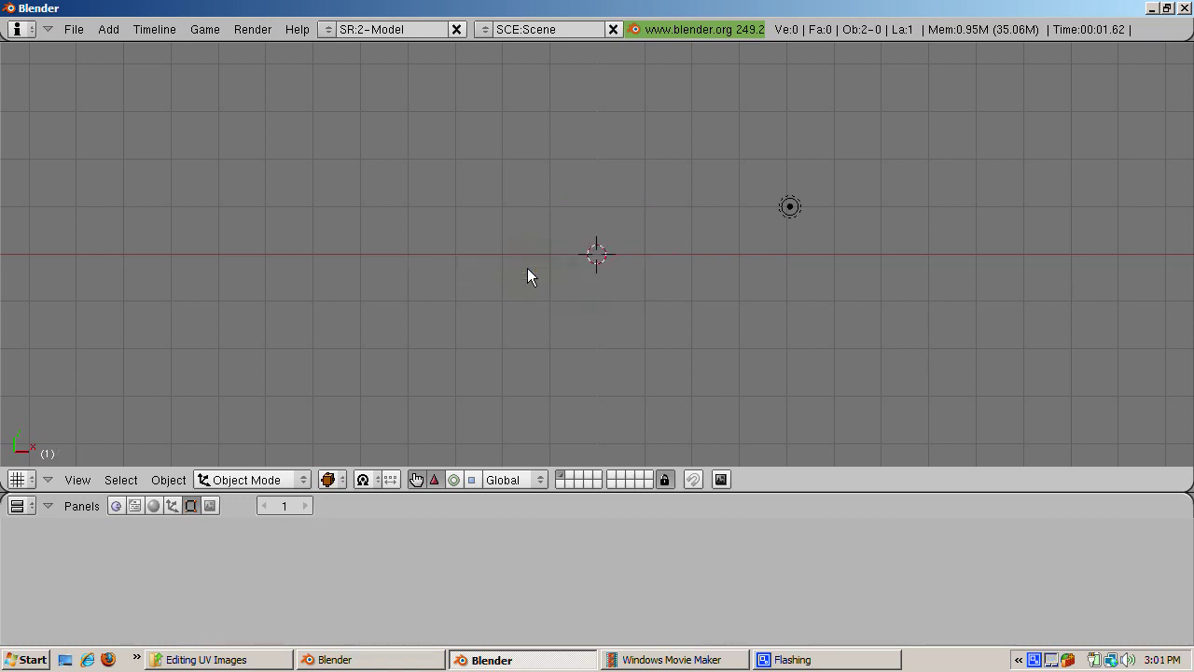
key(space)
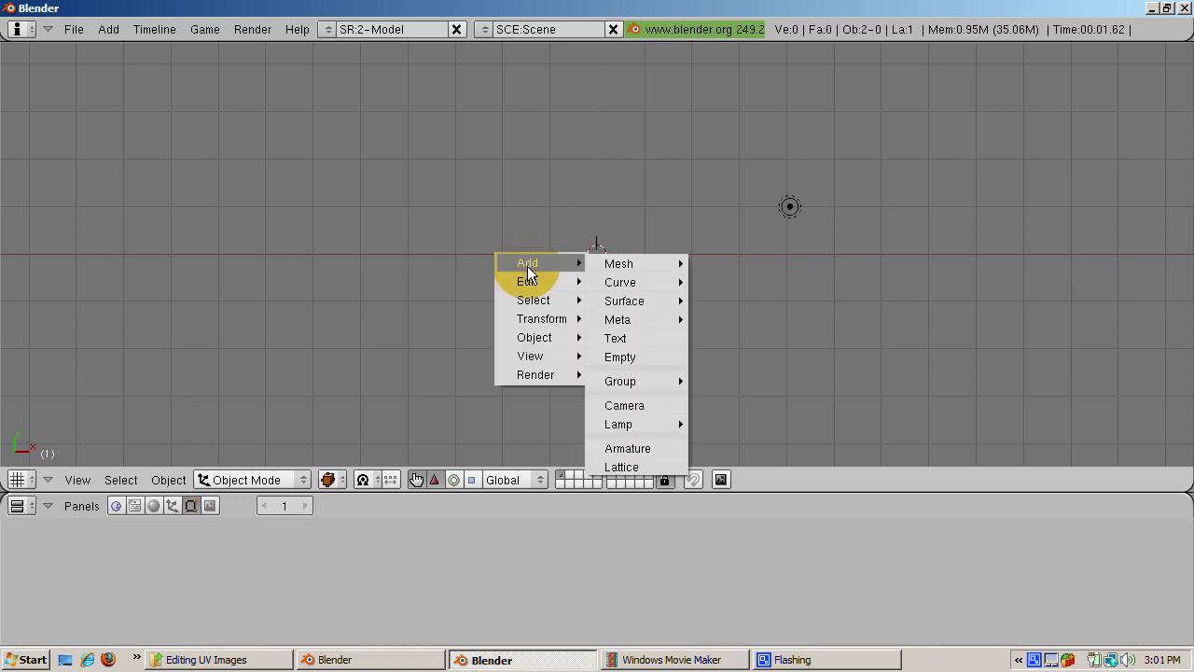
mouse_move(623, 264)
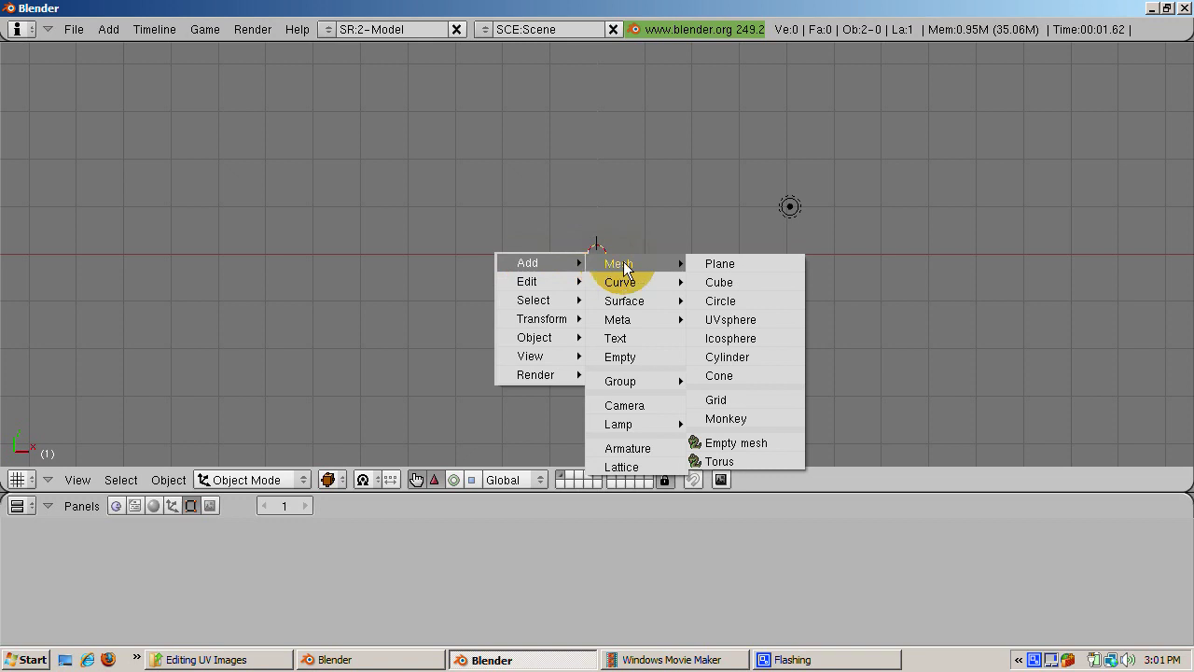
click(711, 263)
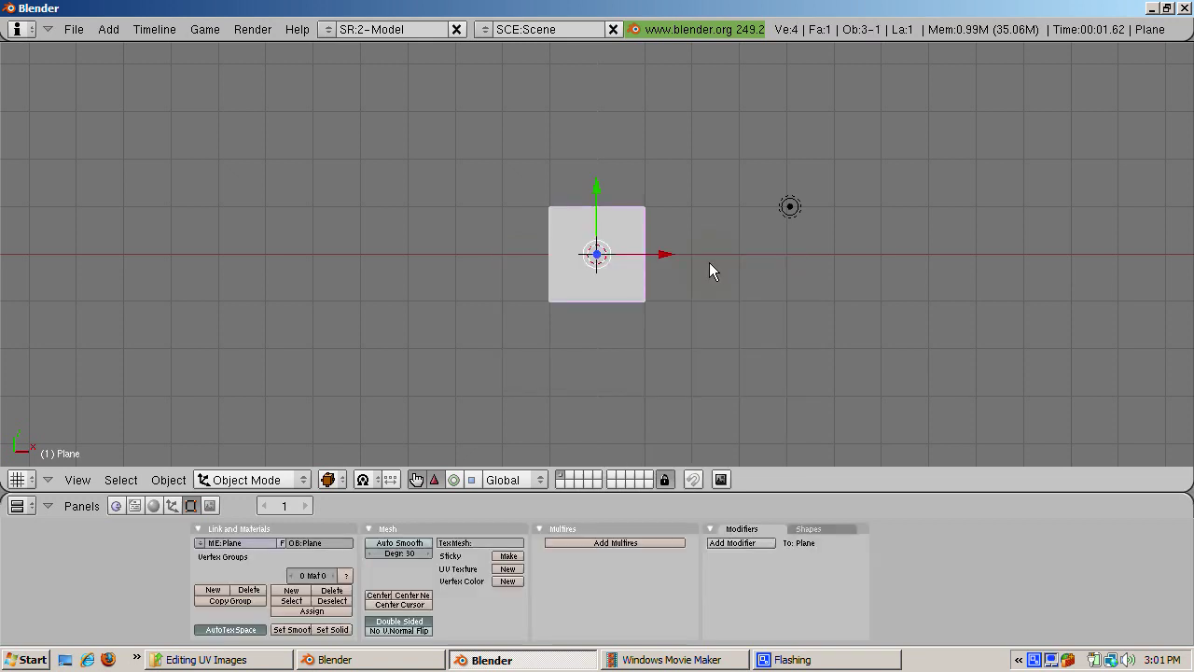
Step: Scale the new plane by 3 on all axes
text(s3)
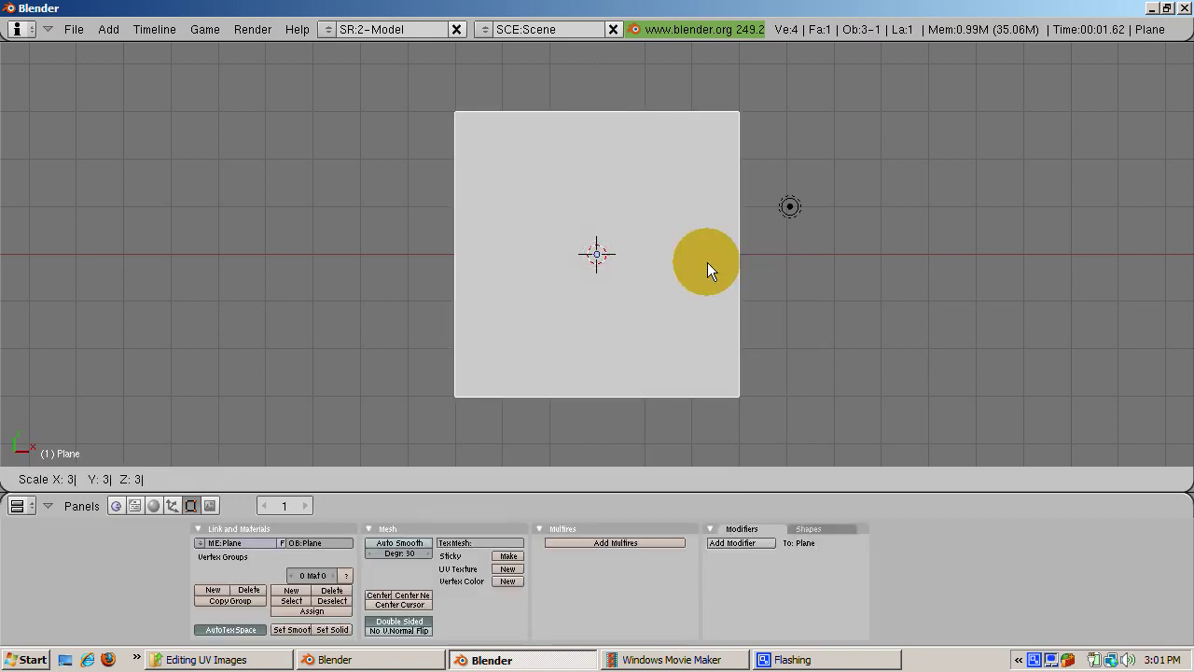
key(Return)
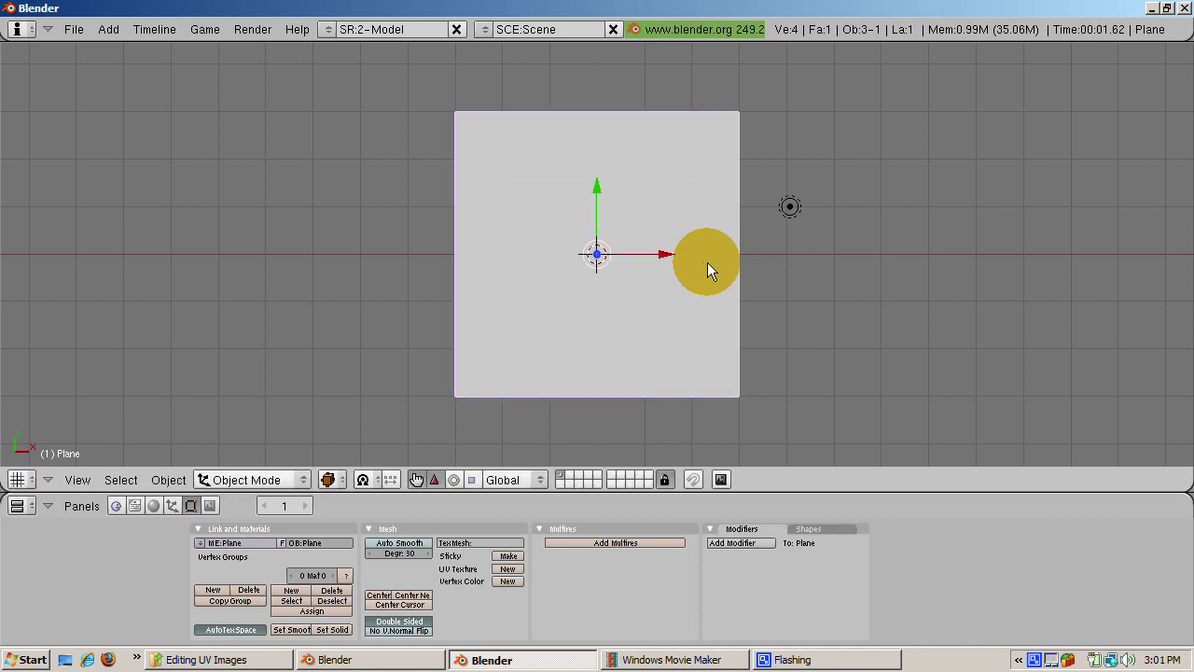
right_click(900, 491)
Step: Split the 3D view in two and turn the right half into the UV/Image Editor
click(877, 491)
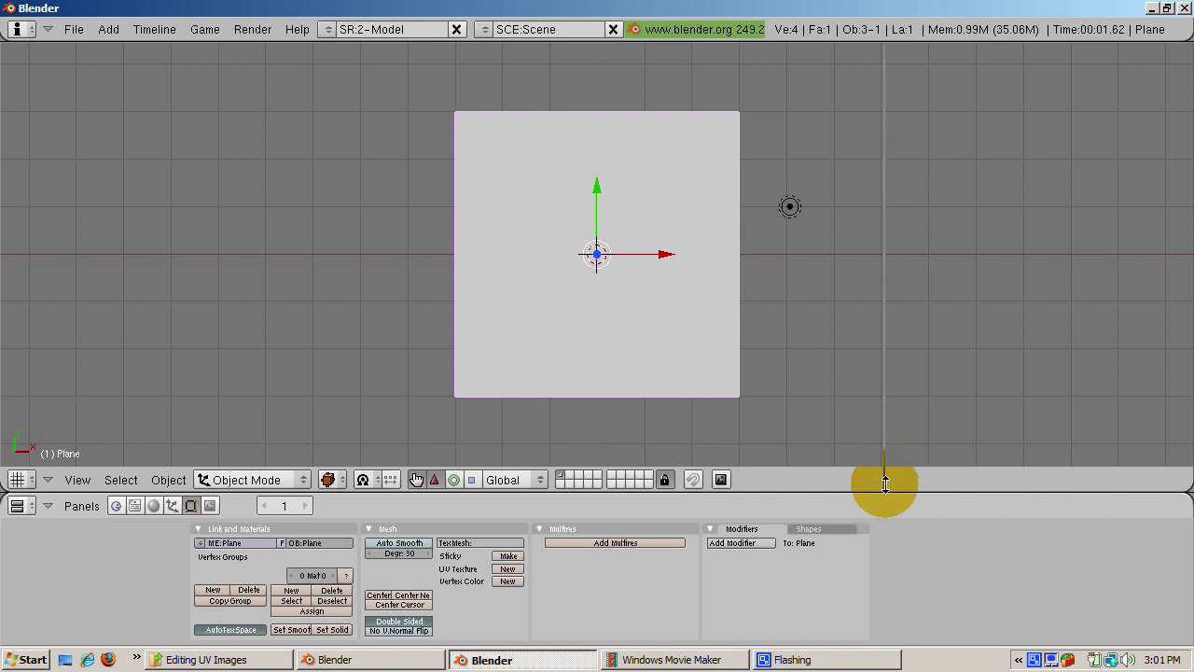
click(764, 487)
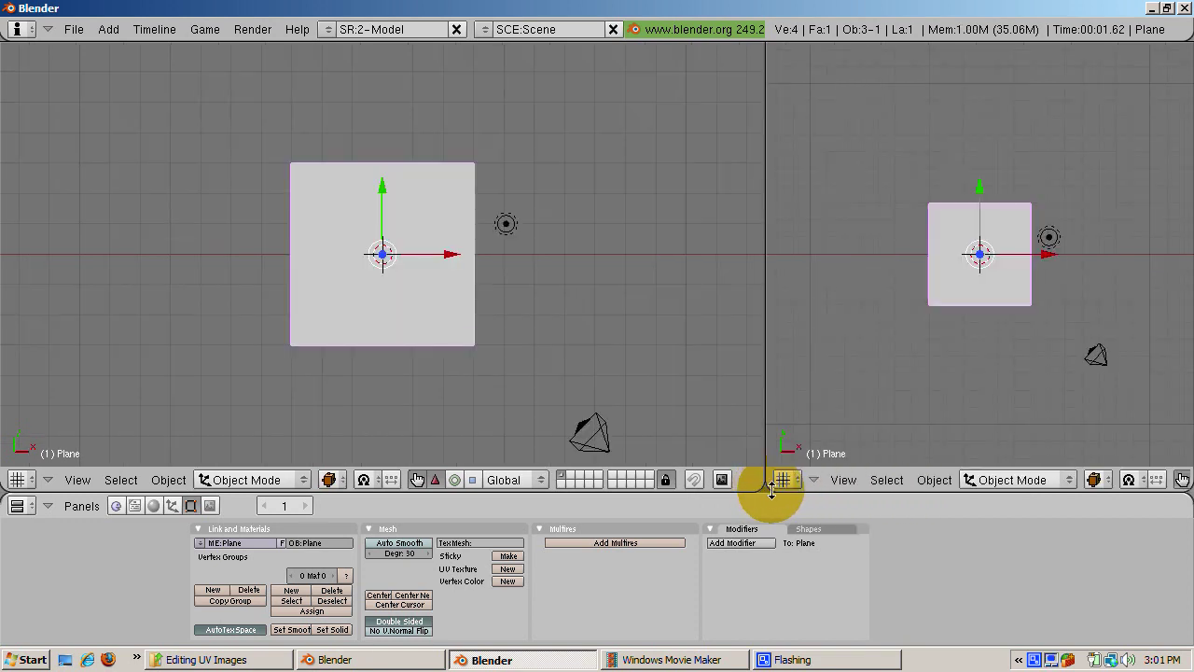
click(783, 481)
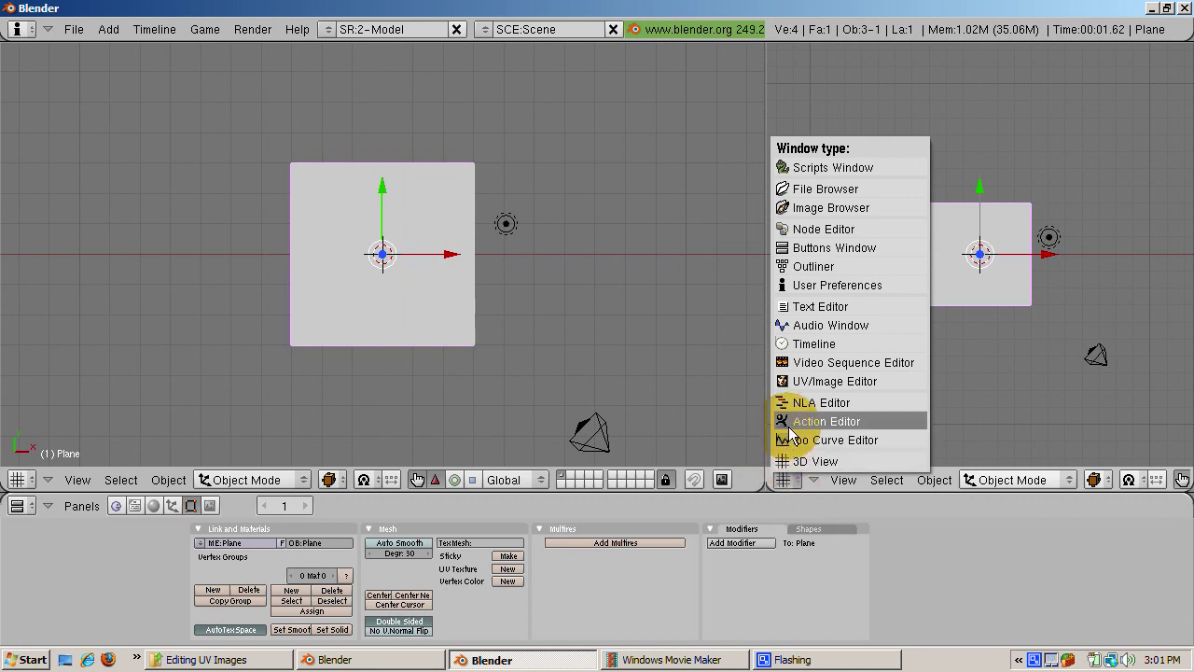
click(798, 381)
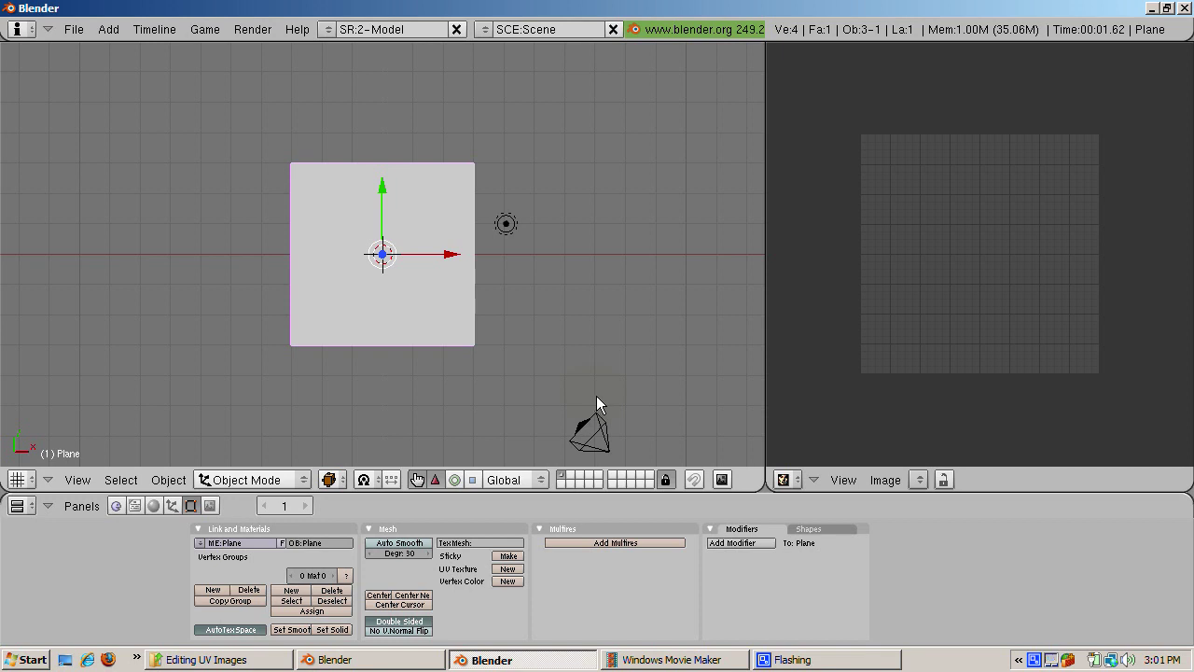
Step: Enter Edit Mode on the plane, select all faces and choose Unwrap
key(Tab)
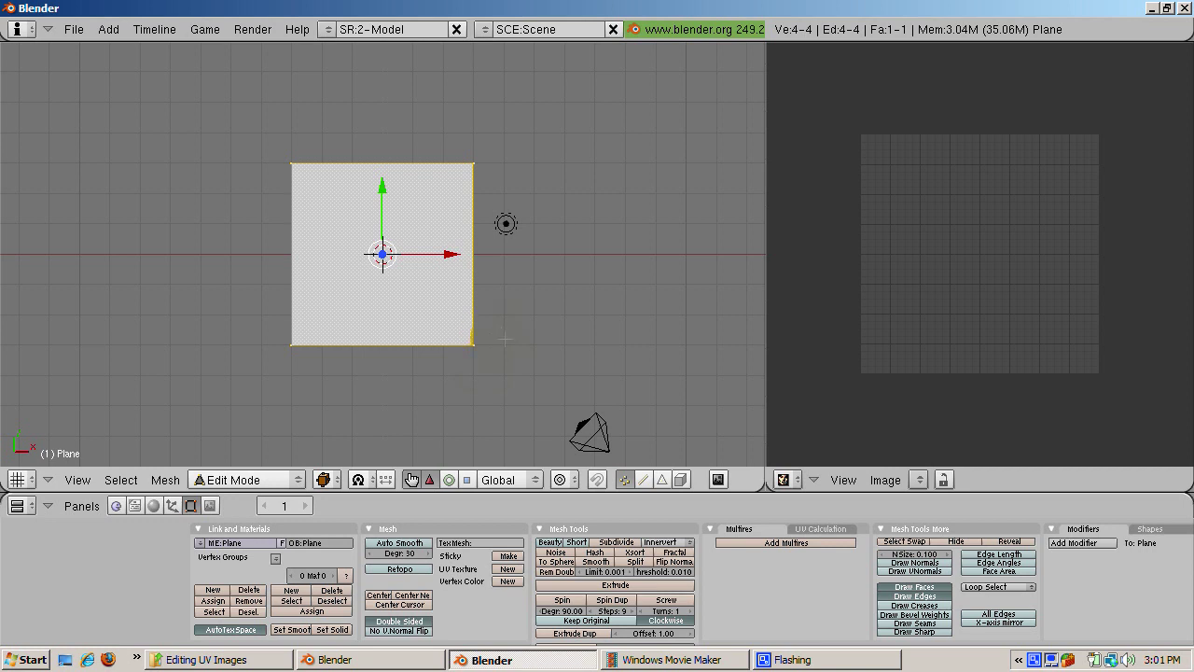
key(a)
key(a)
key(u)
click(494, 348)
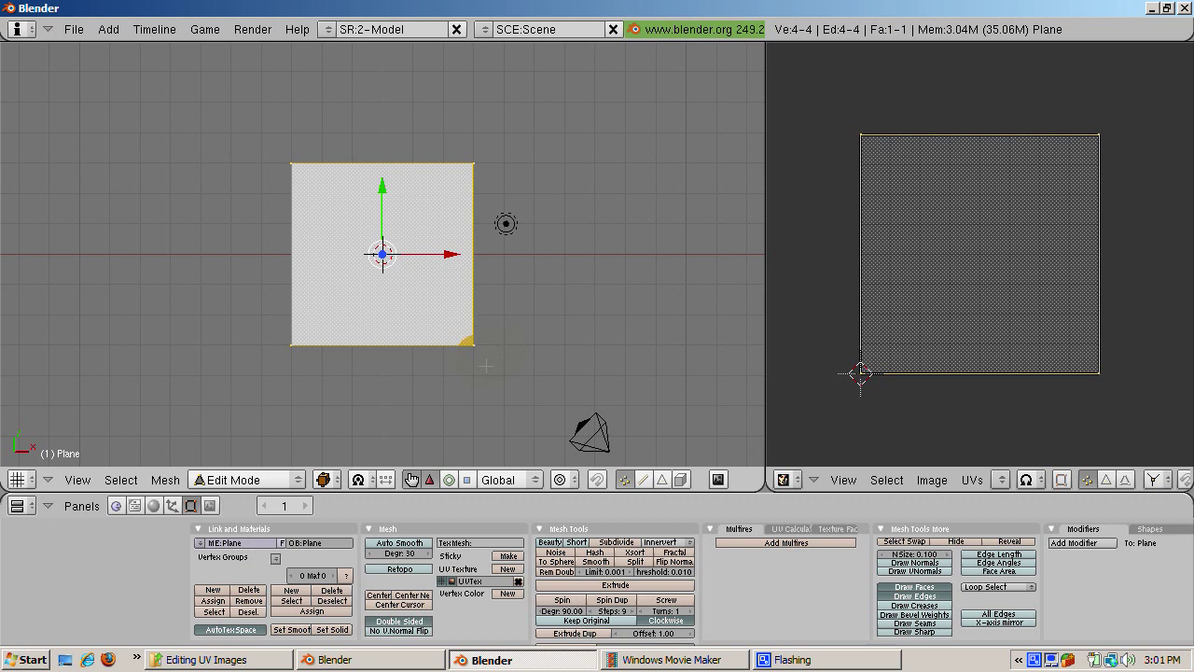
click(425, 229)
key(ctrl+z)
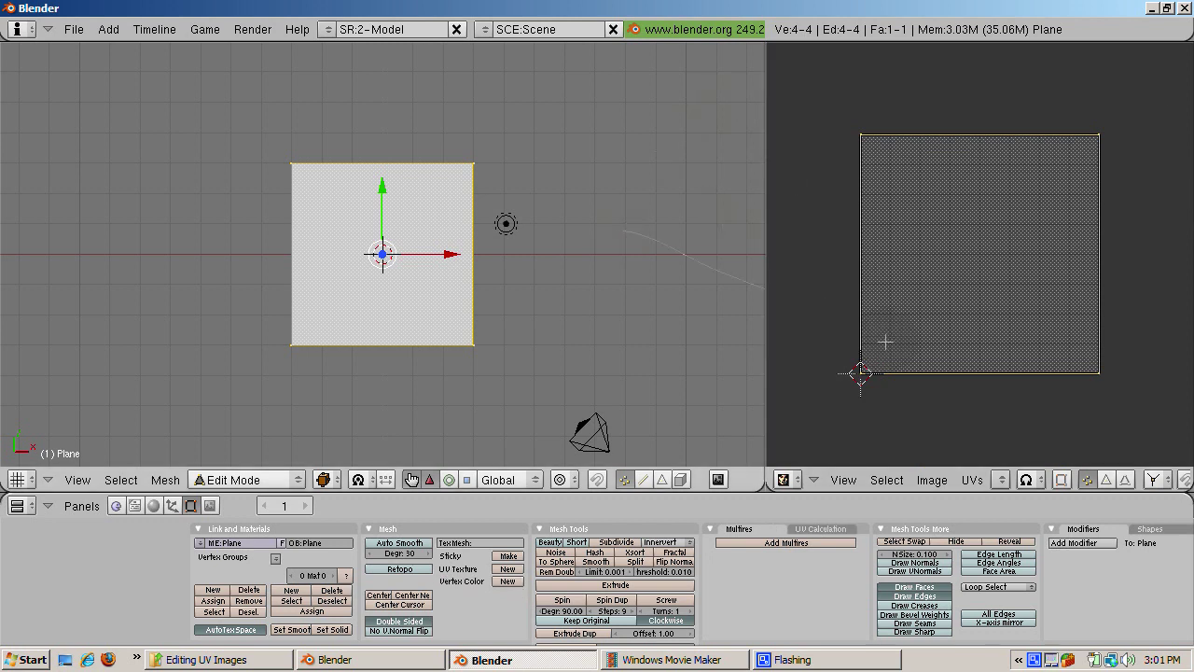
Step: Open IMG_1965.JPG in the UV/Image Editor and zoom to fit the whole photo
click(931, 479)
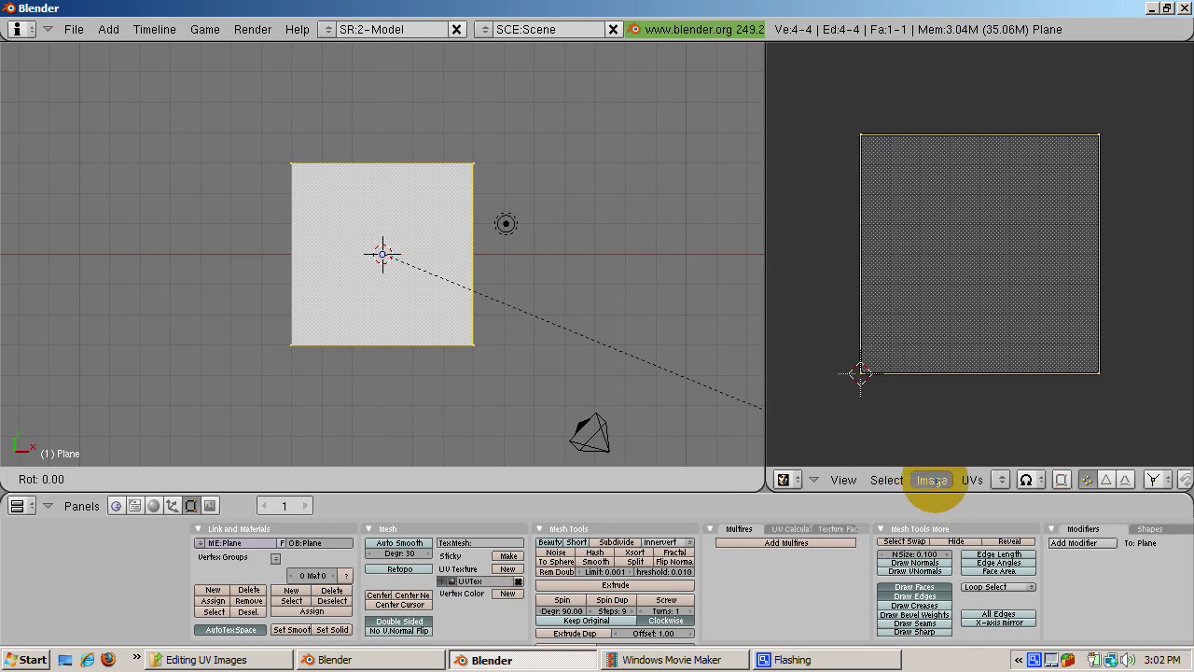
click(931, 479)
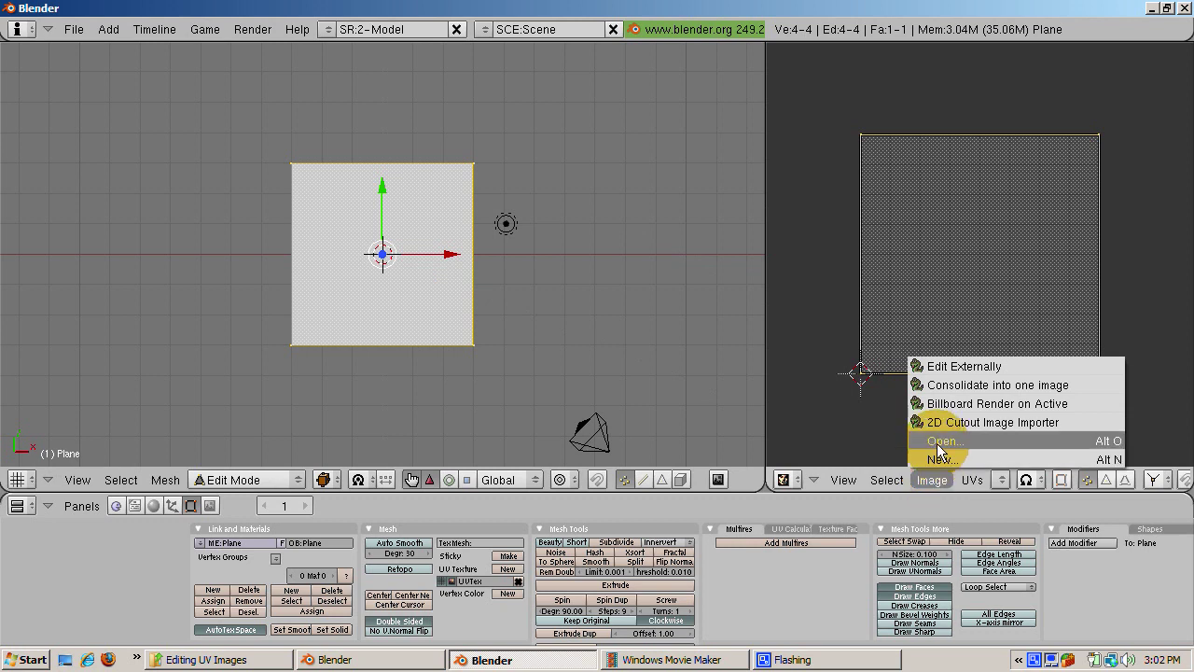
click(936, 440)
click(888, 235)
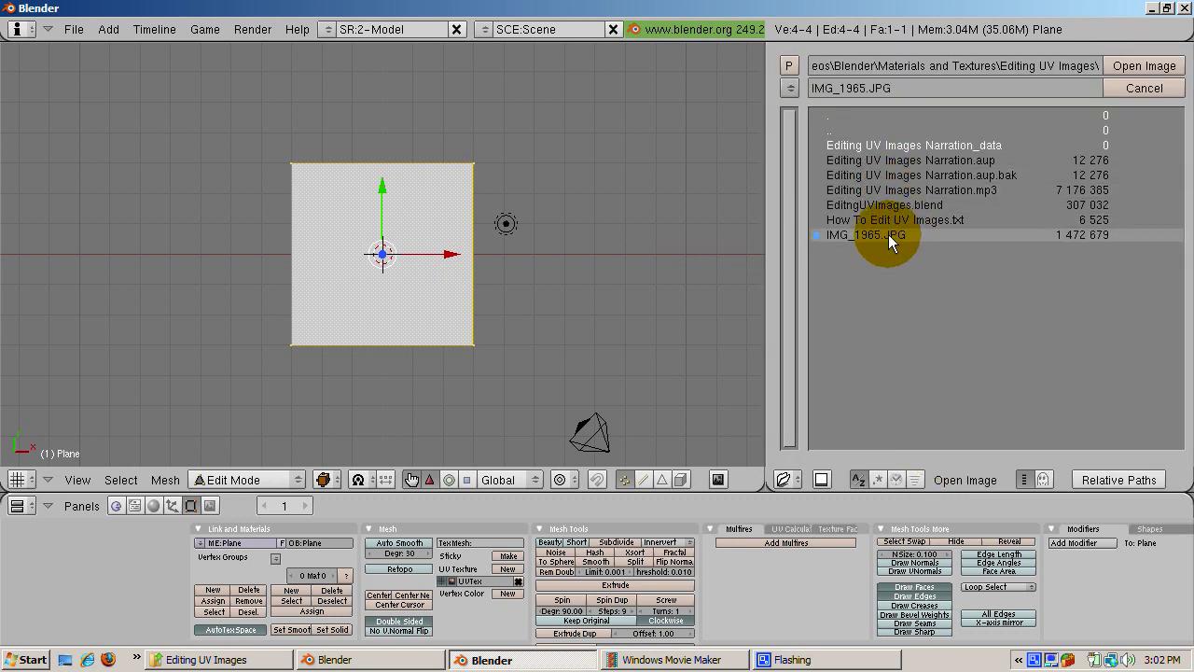
click(1154, 66)
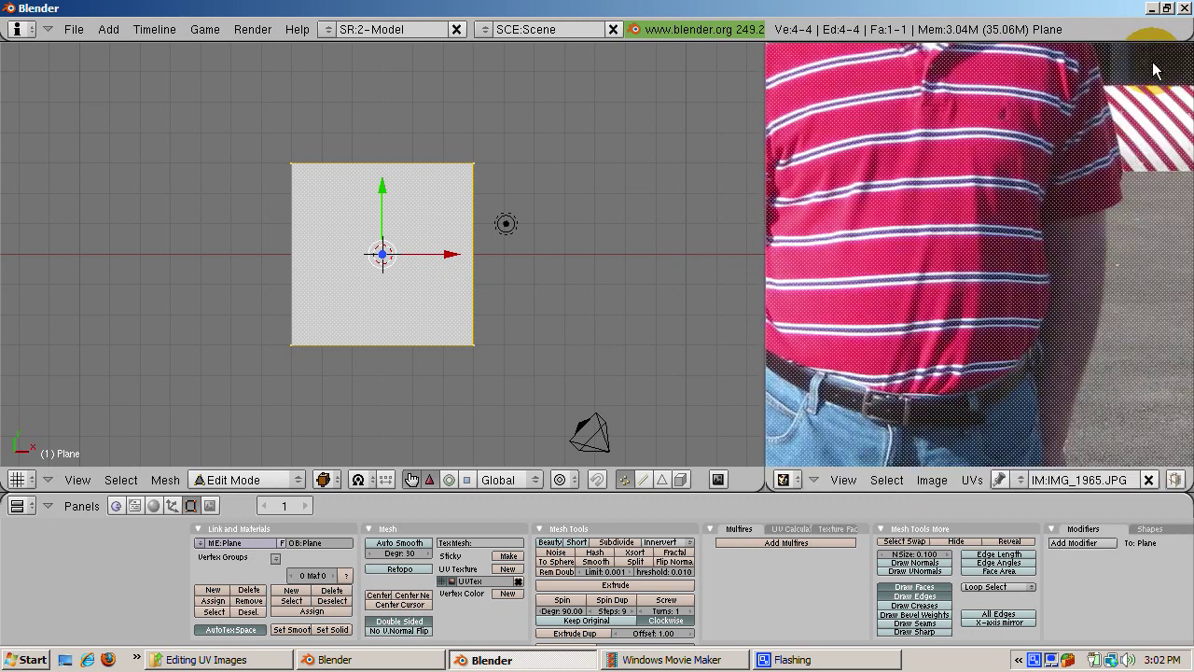
scroll(1166, 101, down, 6)
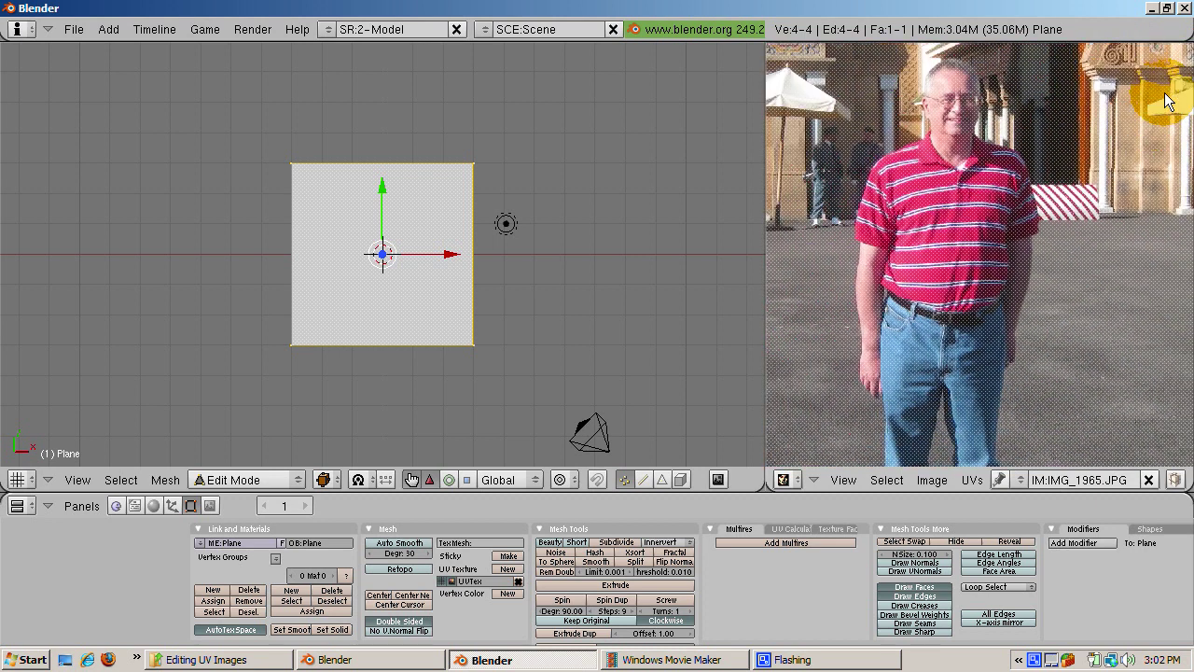
scroll(1166, 101, up, 1)
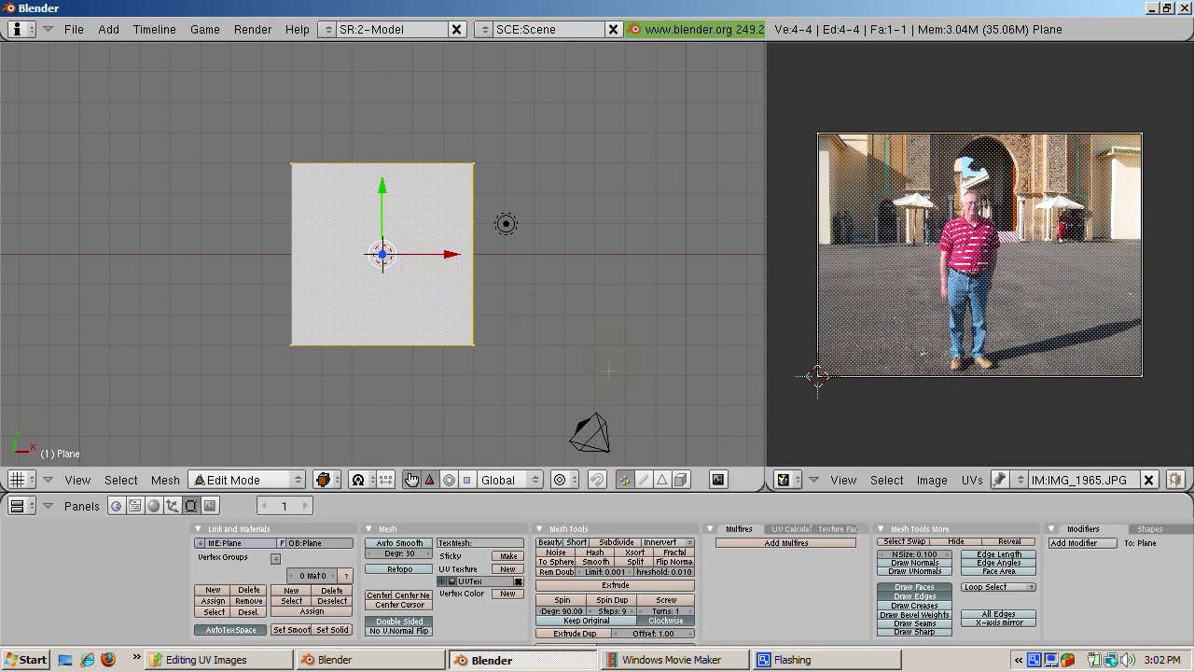
Step: Align the active camera to the top view and check it with a test render
click(75, 480)
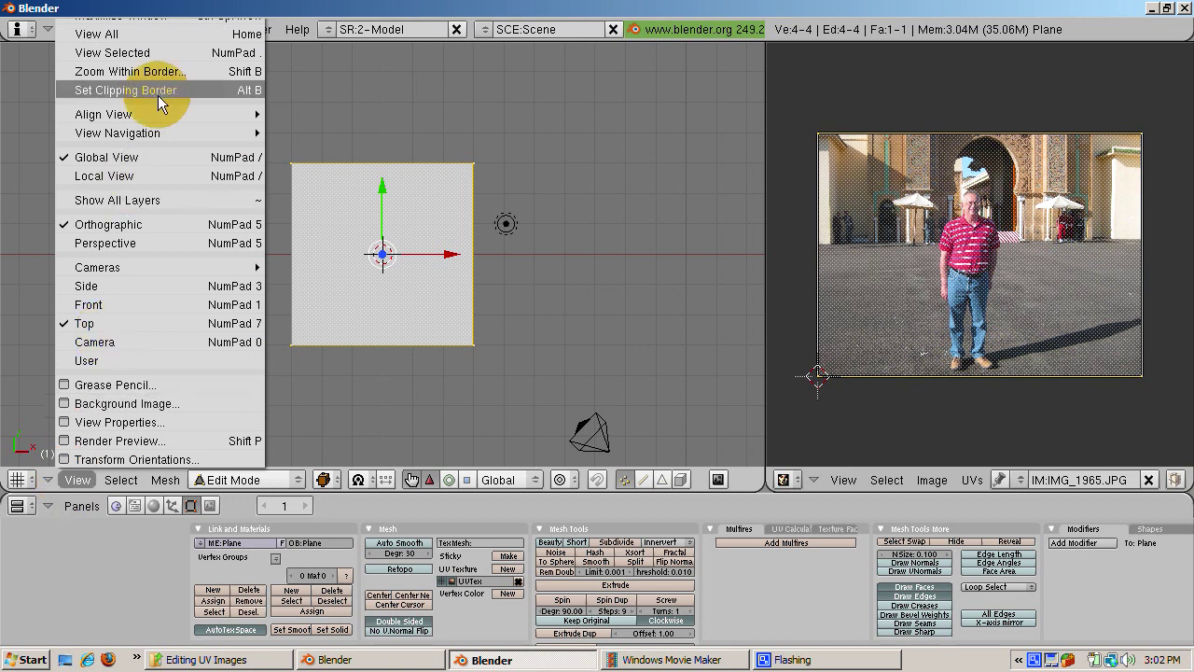
mouse_move(162, 113)
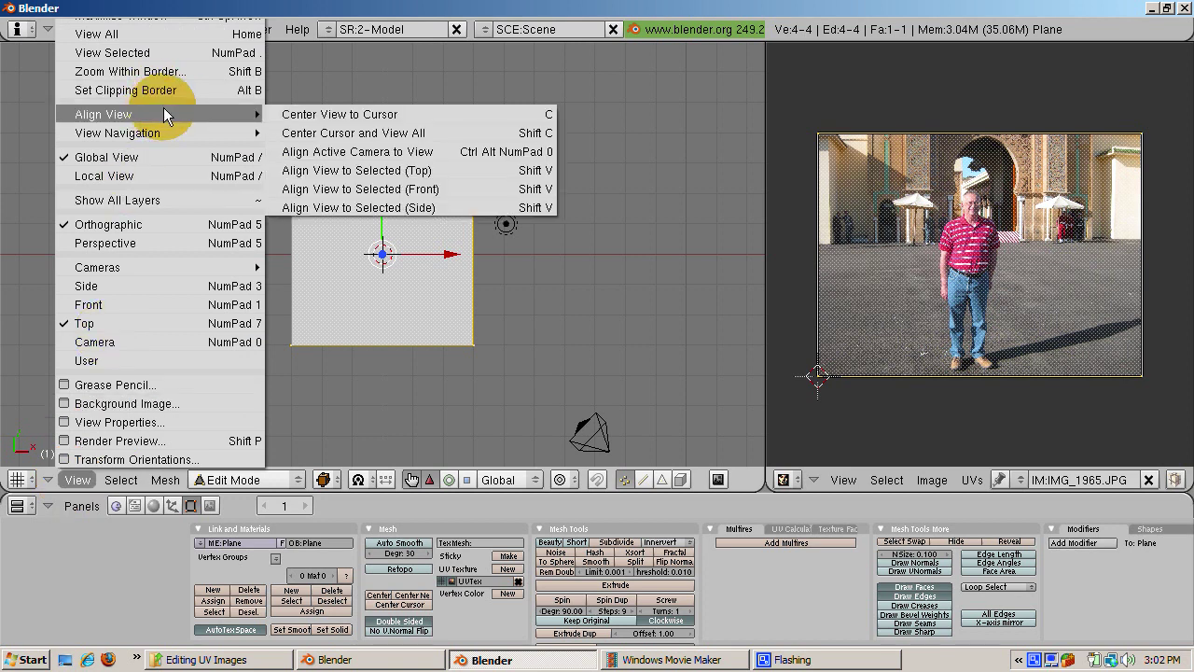
click(326, 152)
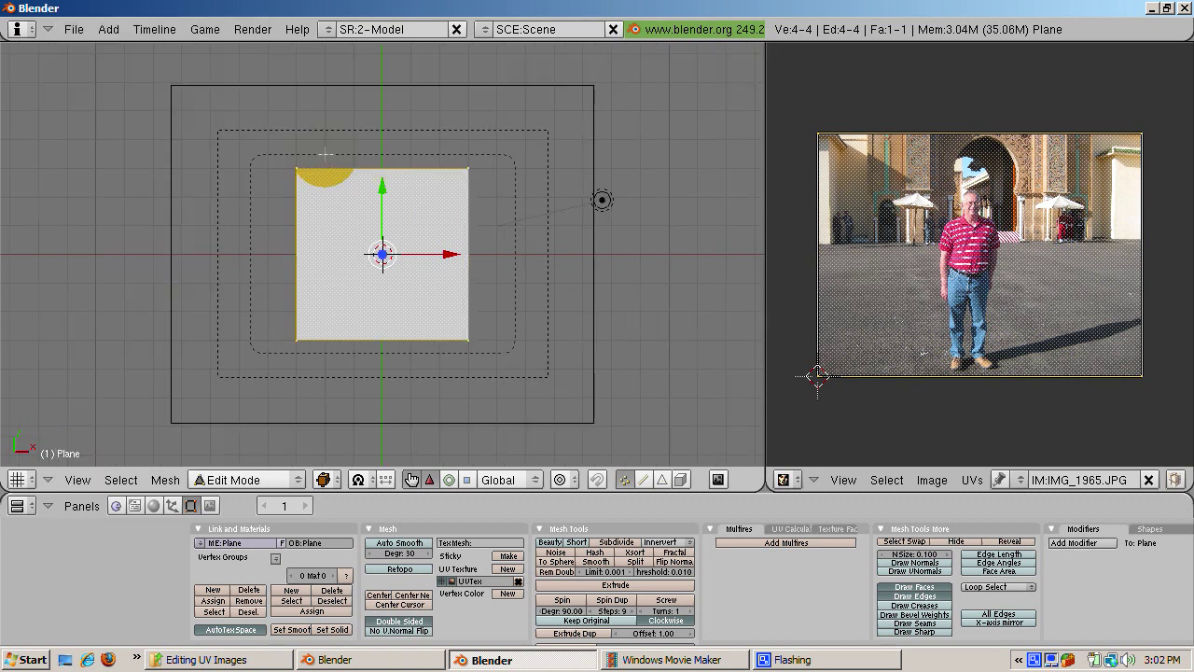
key(F12)
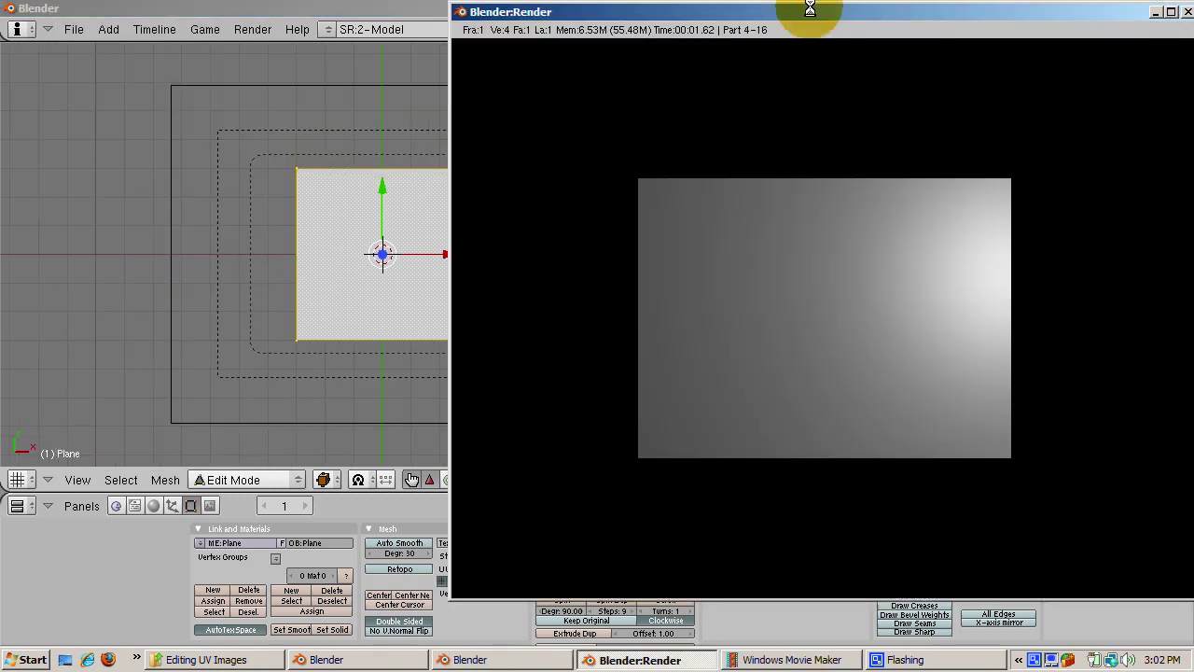
click(1187, 12)
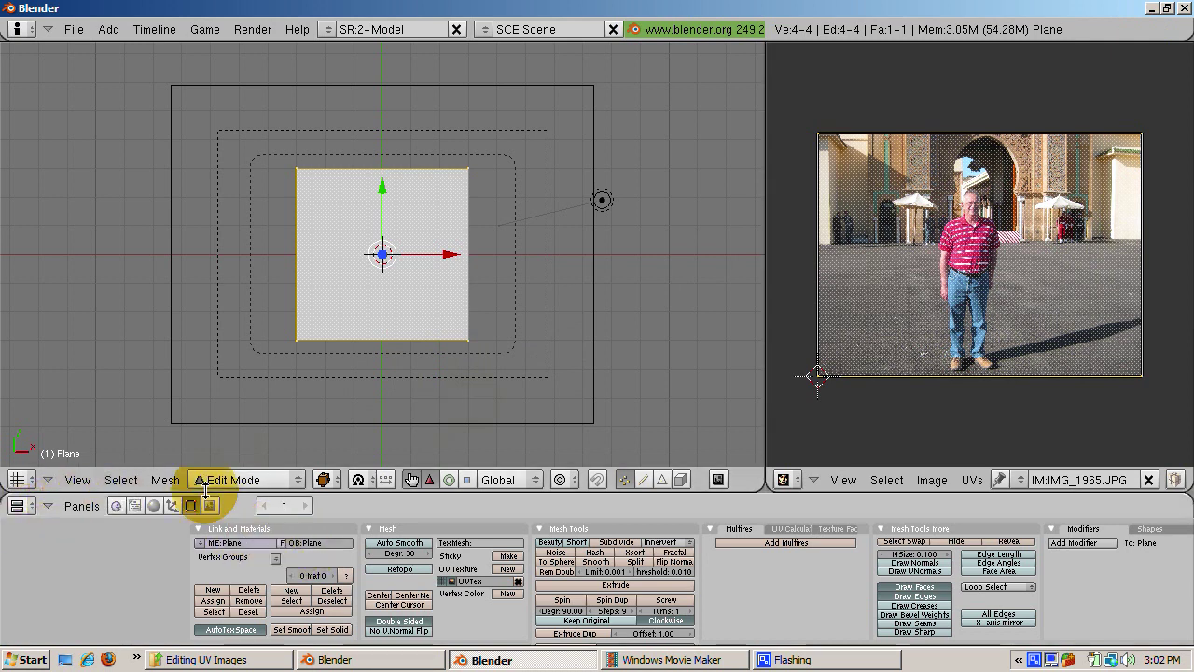
Step: Add a new material to the plane with TexFace enabled and test-render it
click(154, 504)
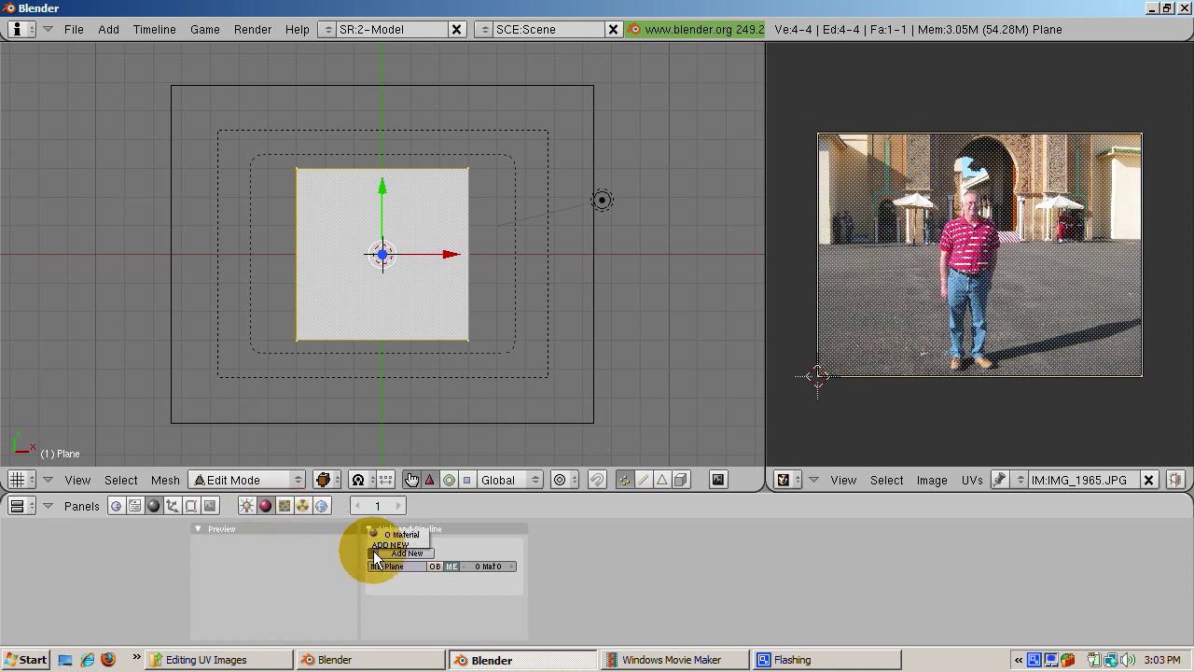
click(378, 554)
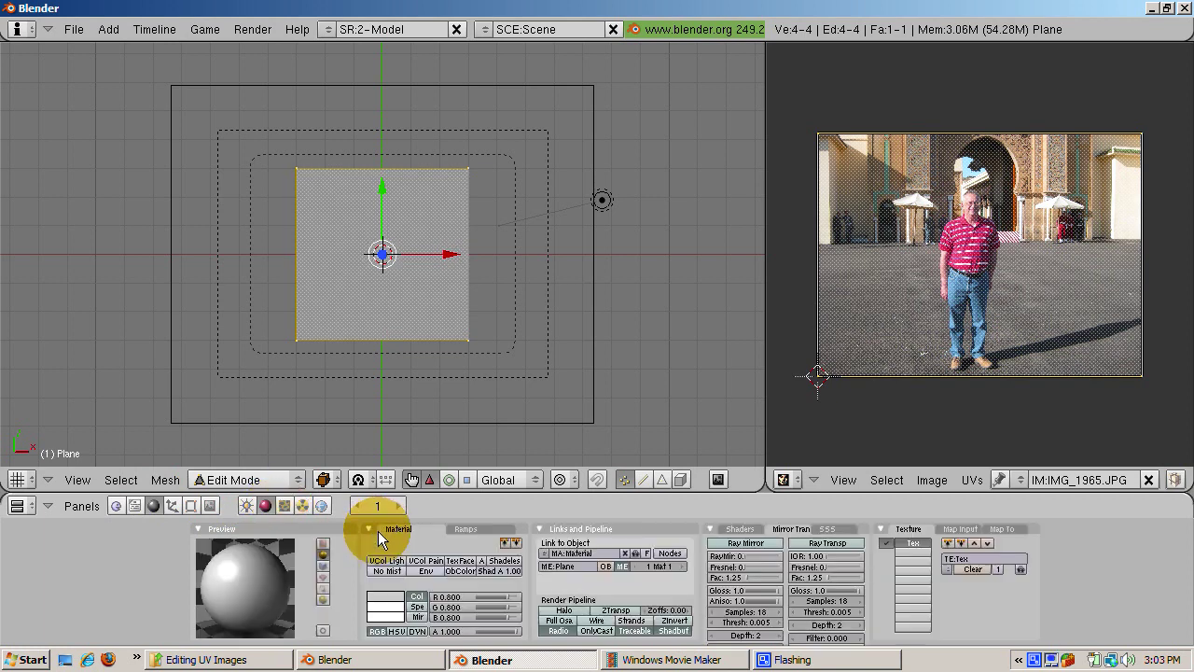
click(461, 562)
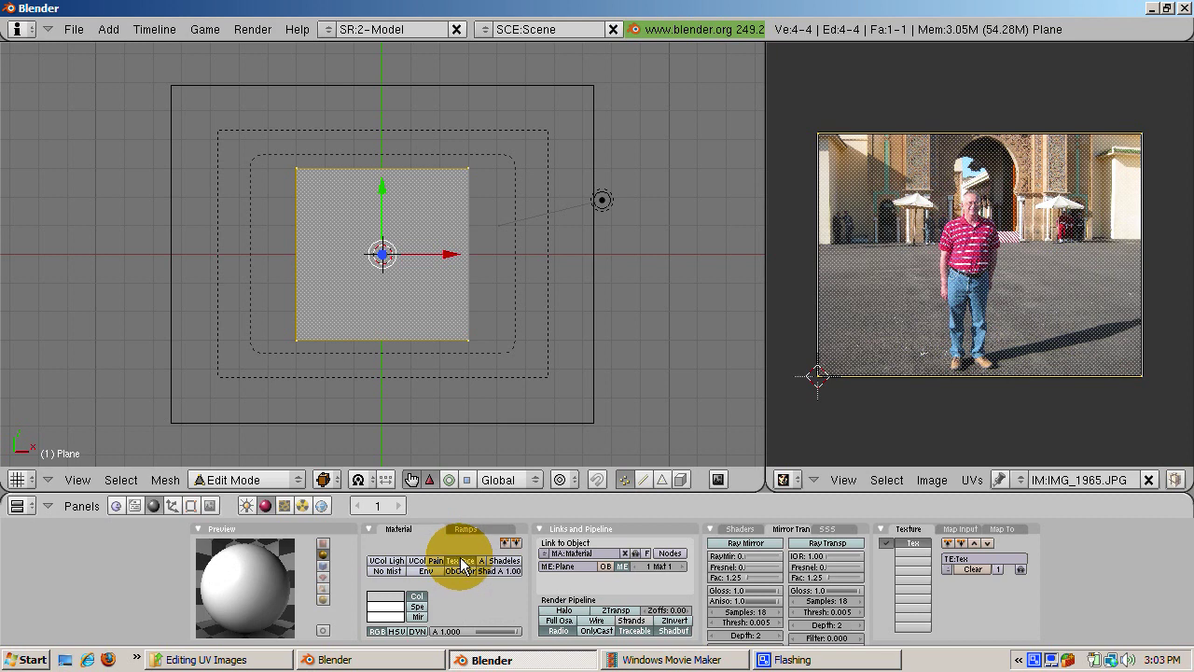
key(F12)
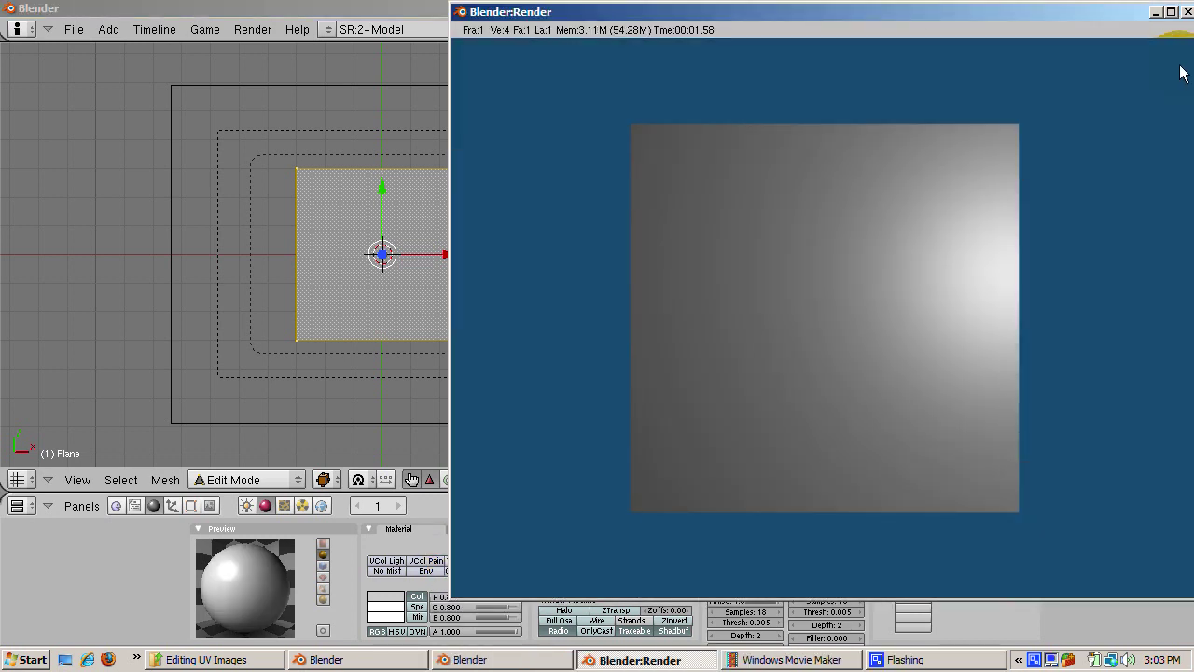
click(1188, 11)
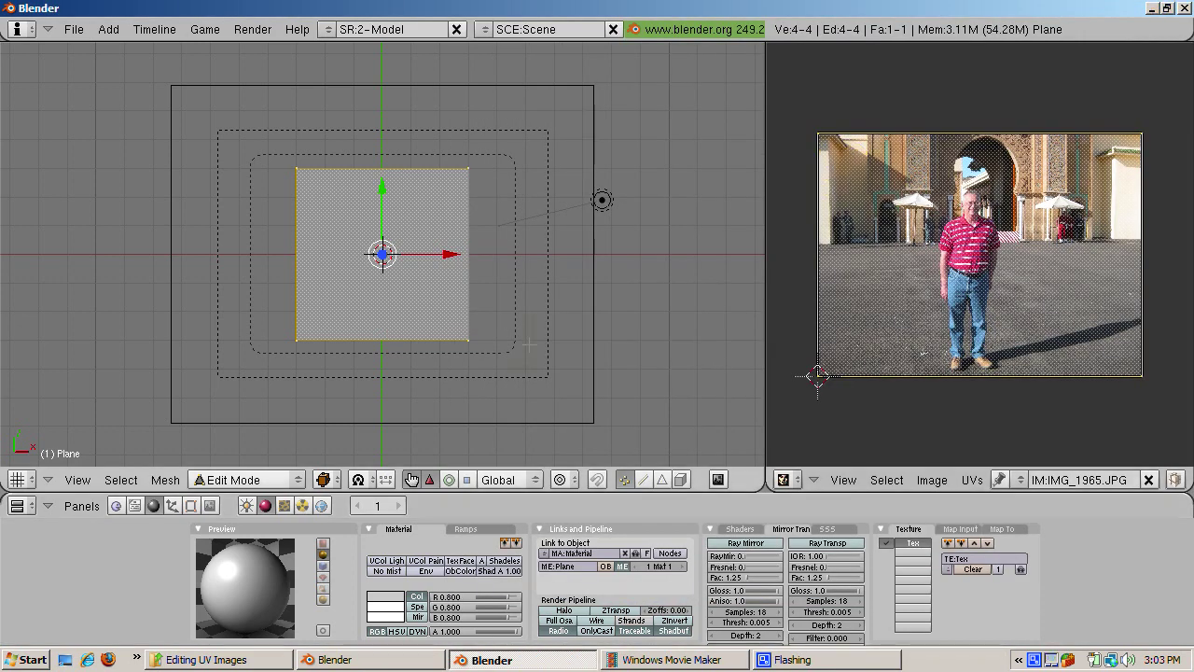
Step: Re-enable TexFace on the material and render again, showing the photo upside down
click(327, 617)
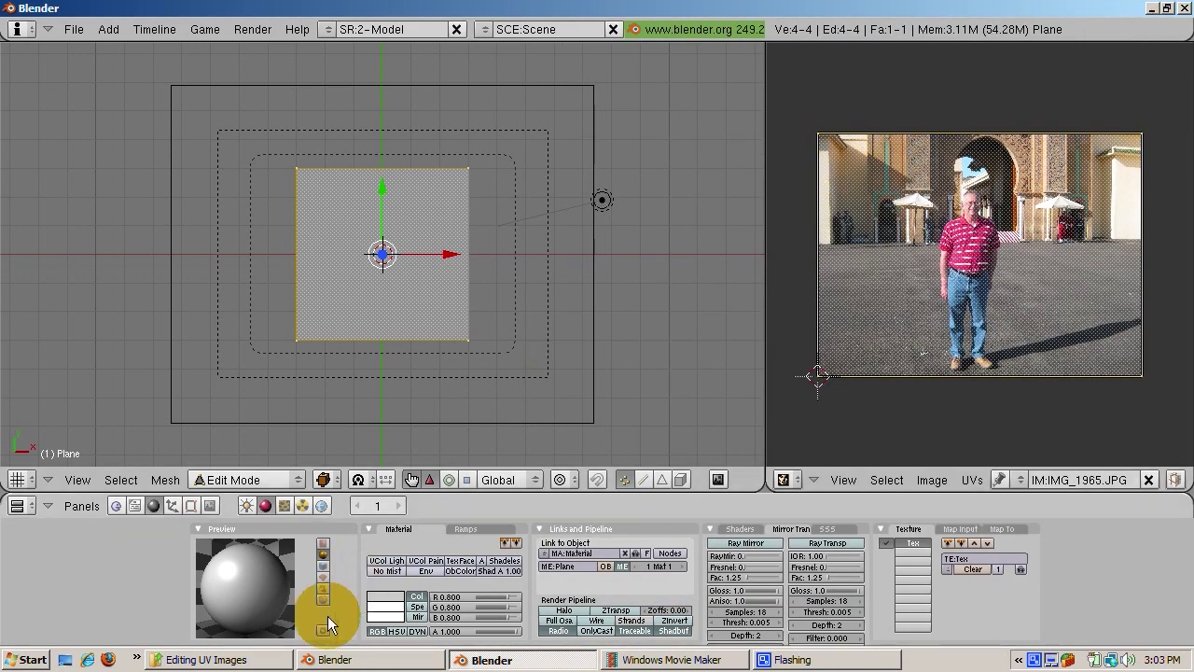
click(459, 559)
key(F12)
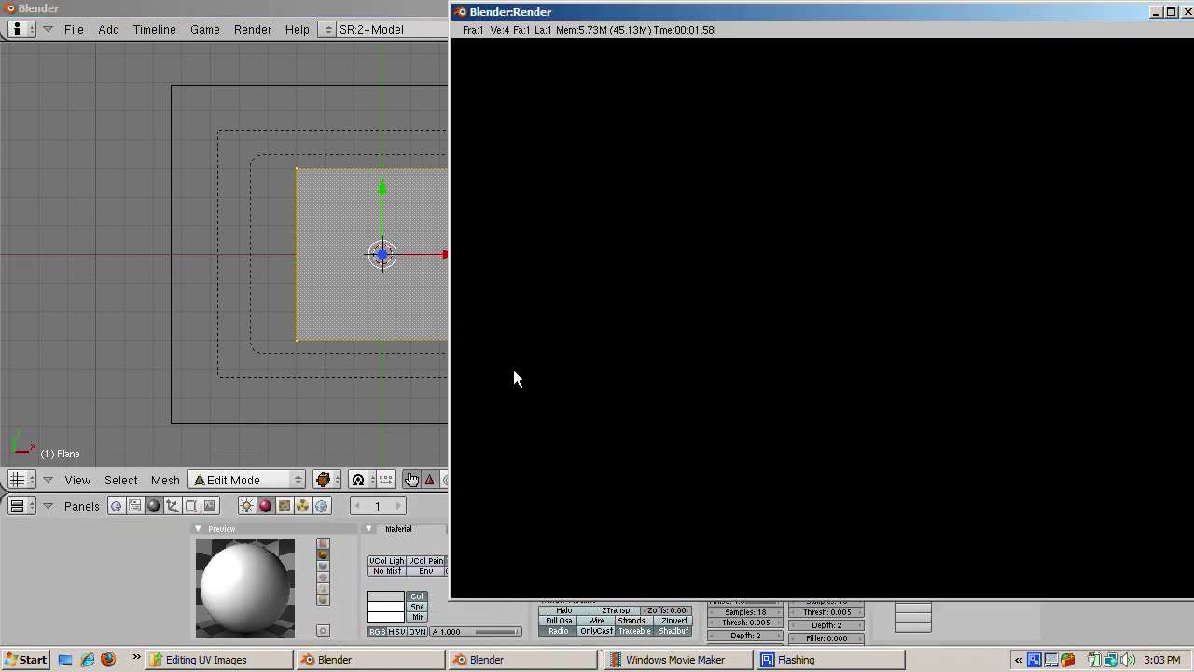
click(1184, 11)
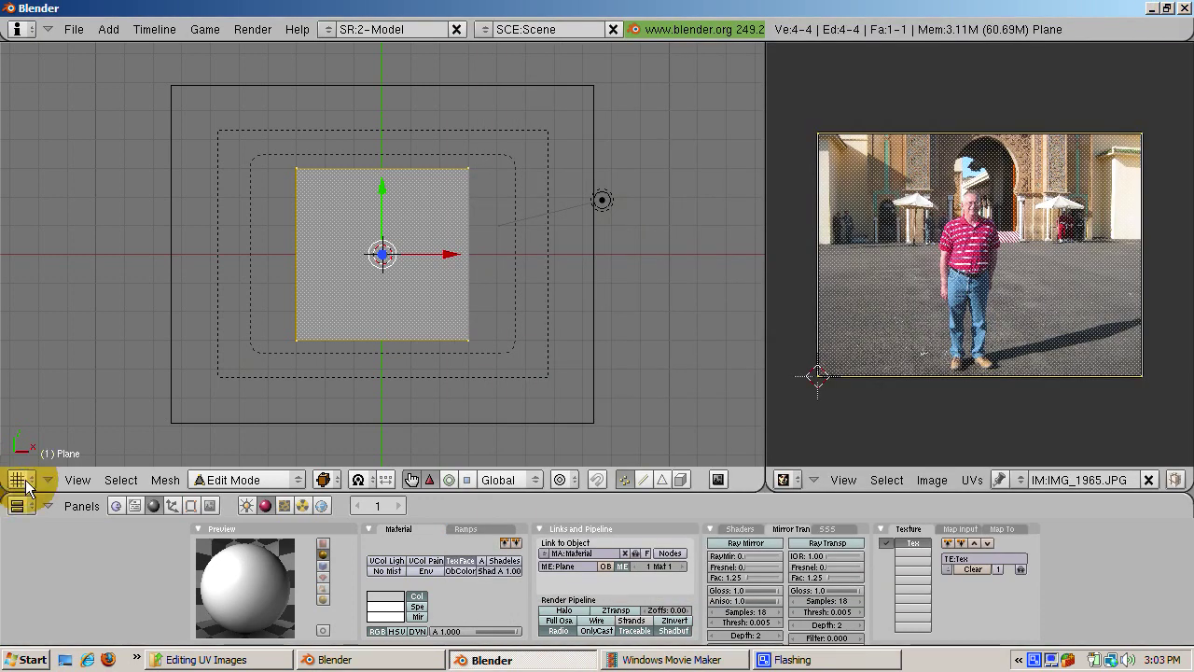
Step: Enable Solid Tex in View Properties so the photo shows on the plane
click(82, 480)
click(93, 498)
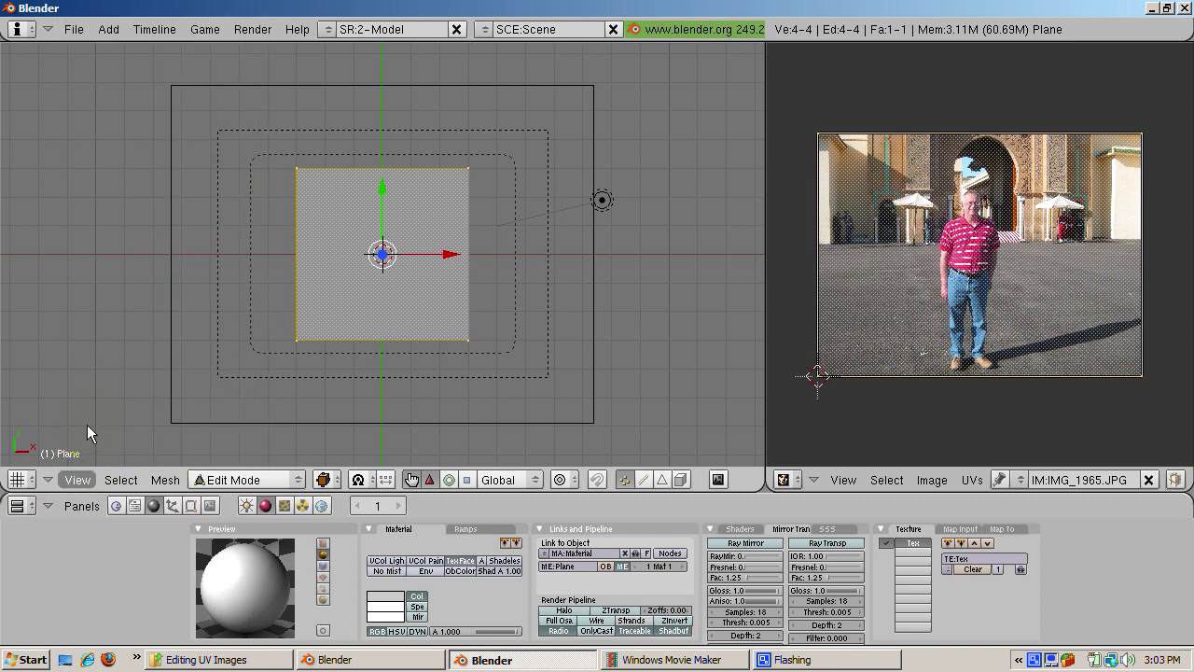
click(261, 448)
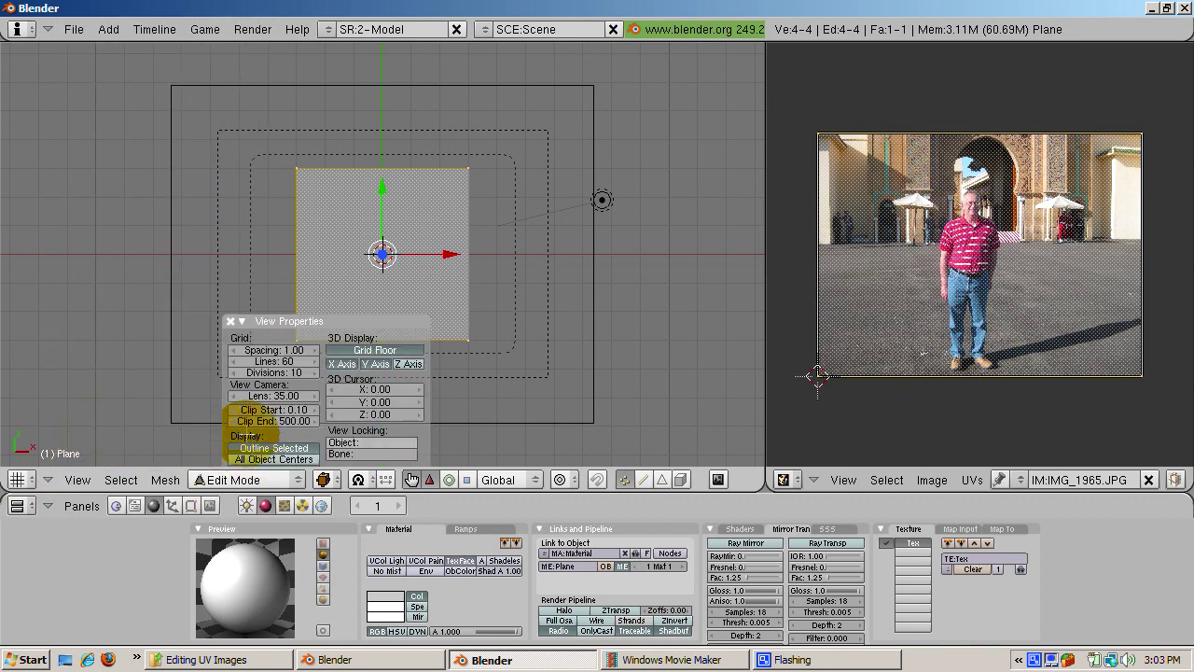
drag(267, 321, 230, 244)
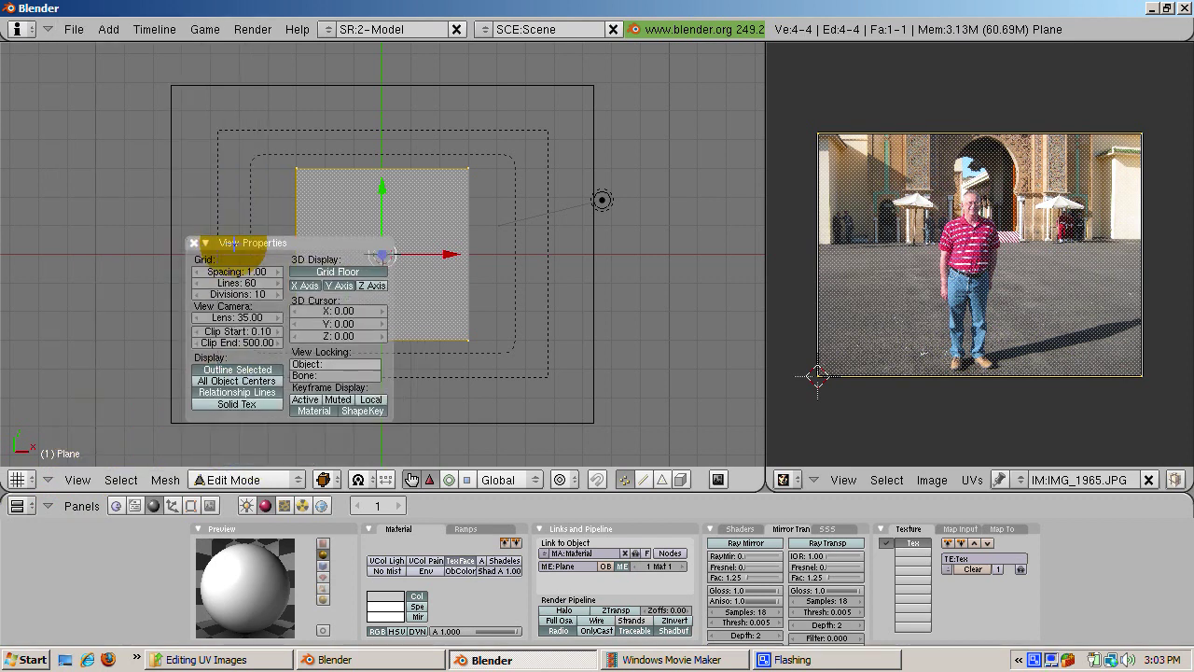
click(232, 415)
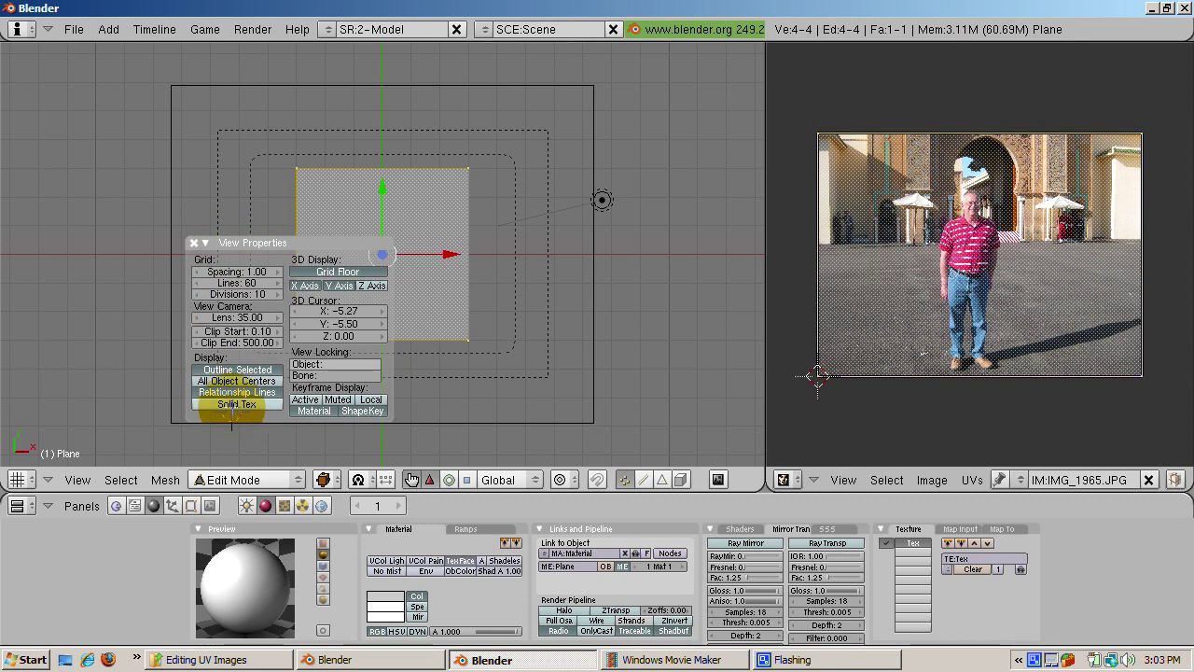
click(235, 404)
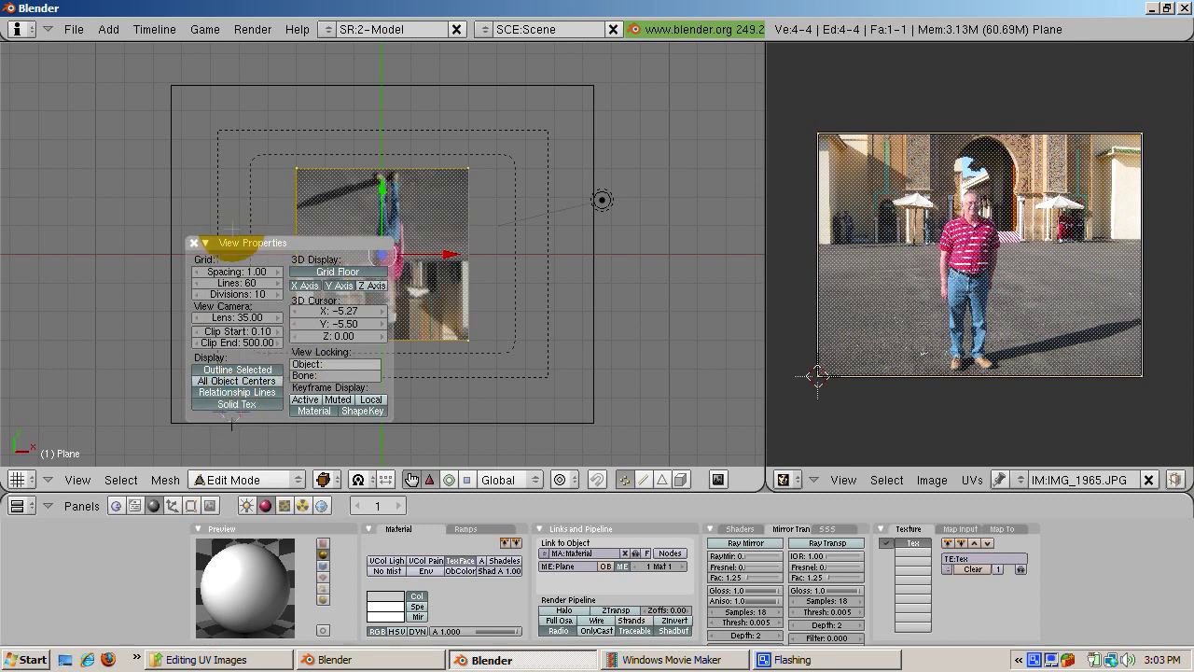
click(195, 243)
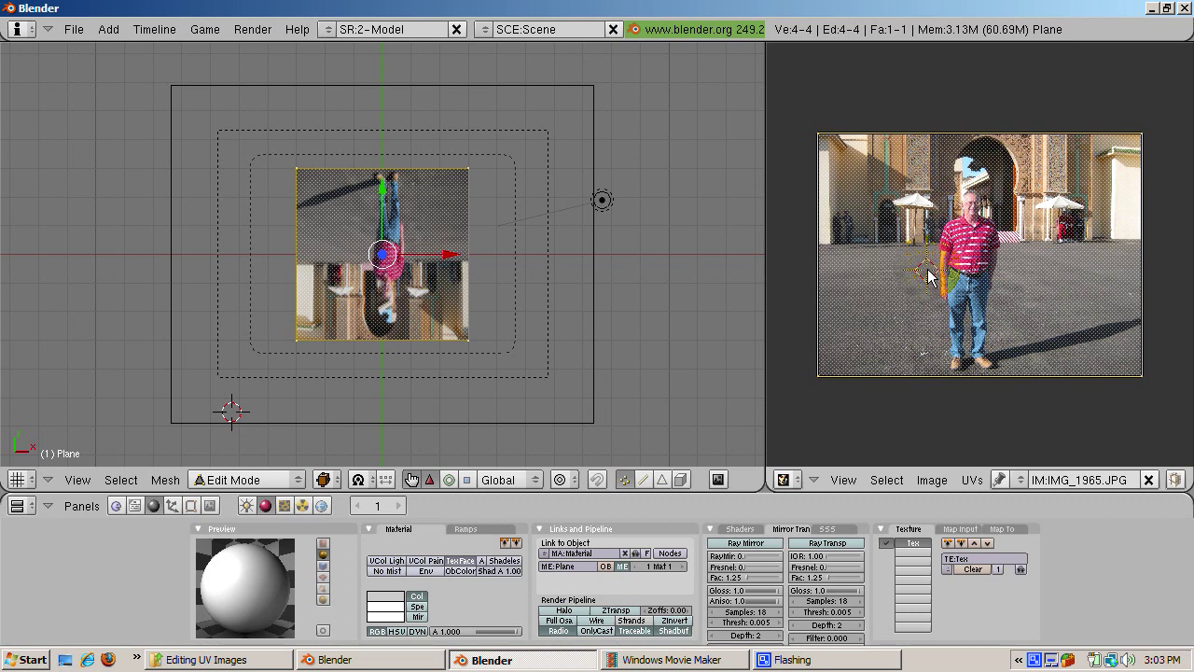
Step: Rotate the plane's UVs 180° so the photo stands upright, and hide the manipulator
key(r)
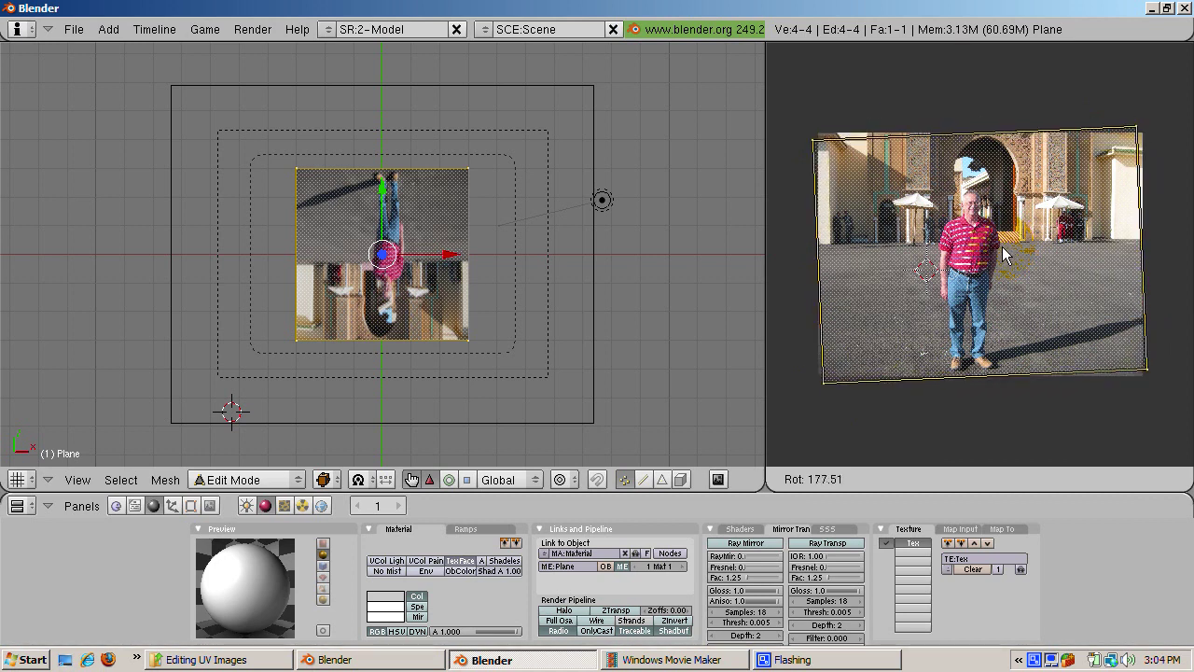
key(ctrl)
click(1005, 256)
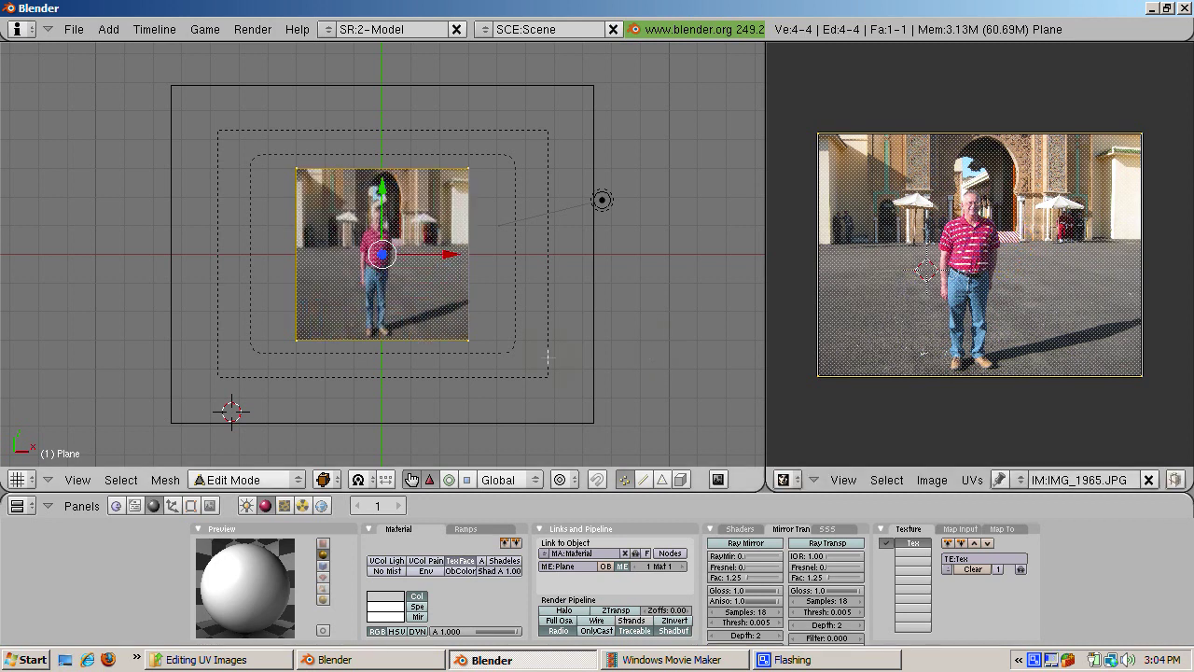
click(412, 479)
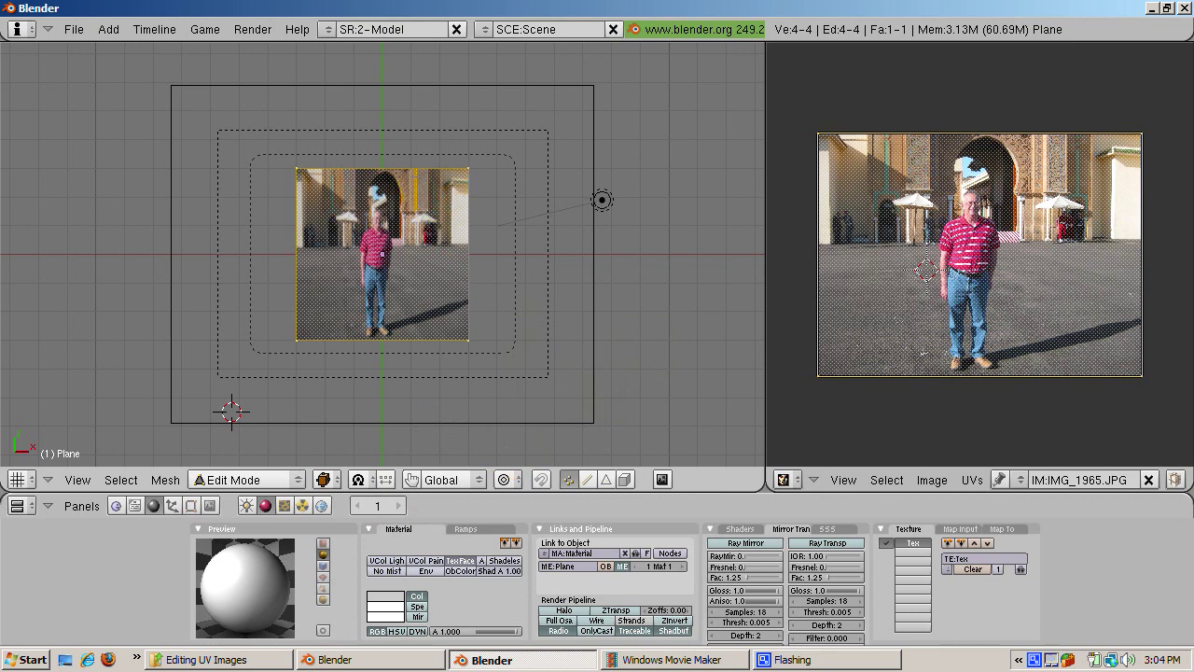
click(252, 29)
click(269, 46)
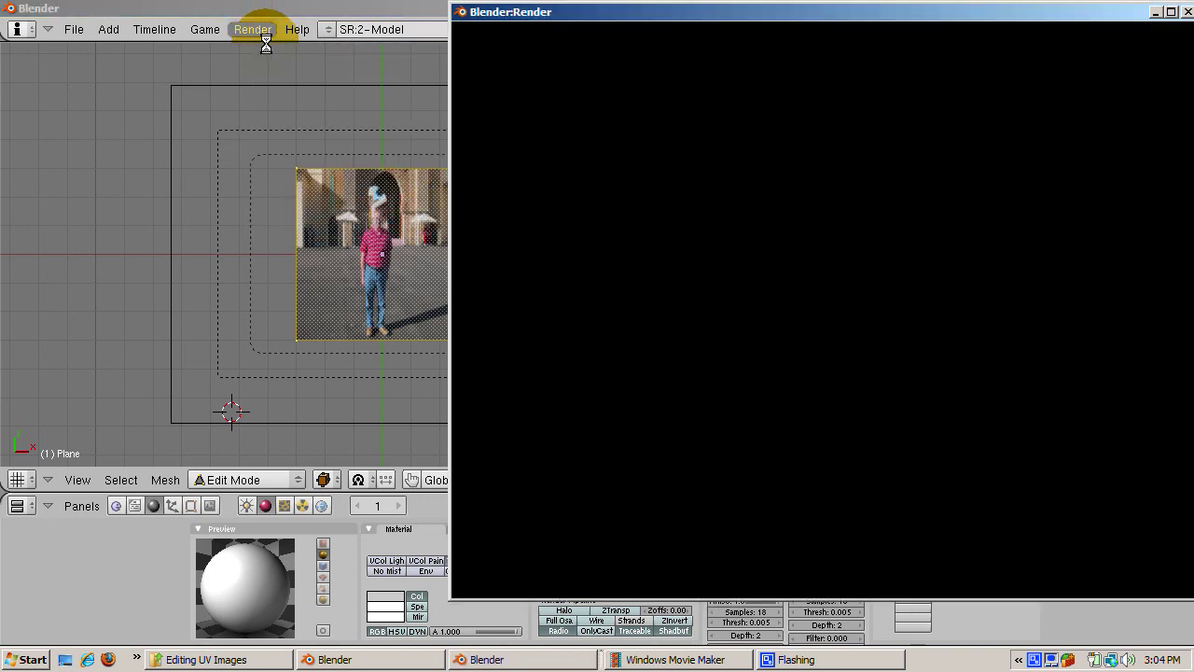
click(1185, 12)
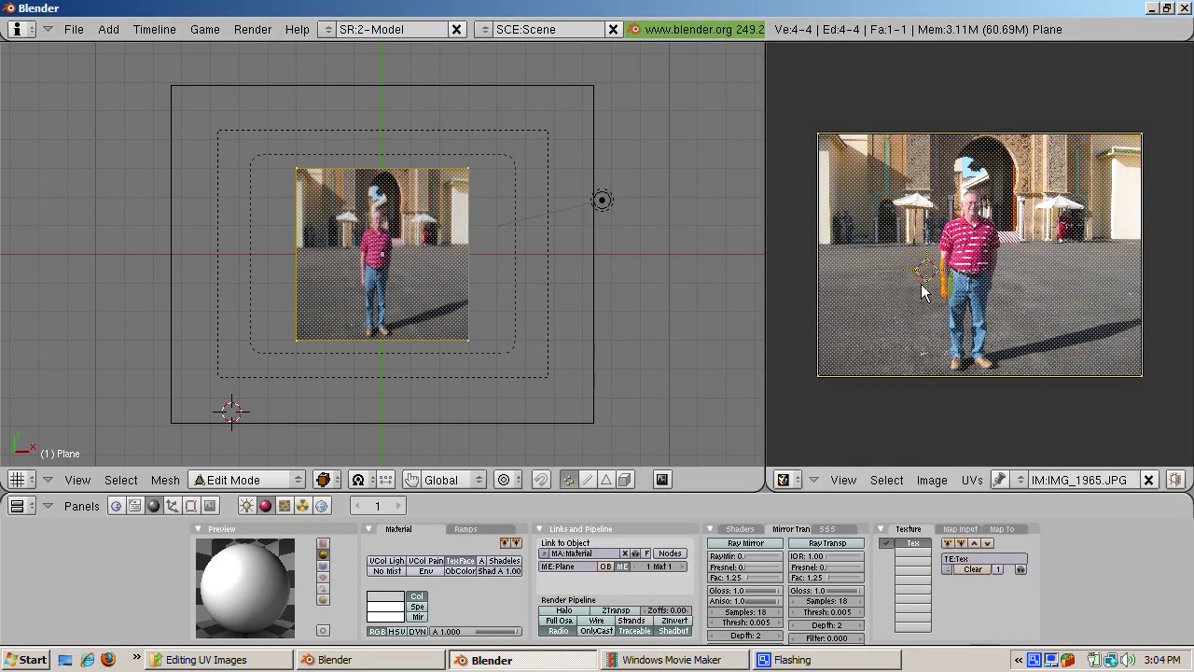
click(920, 286)
key(s)
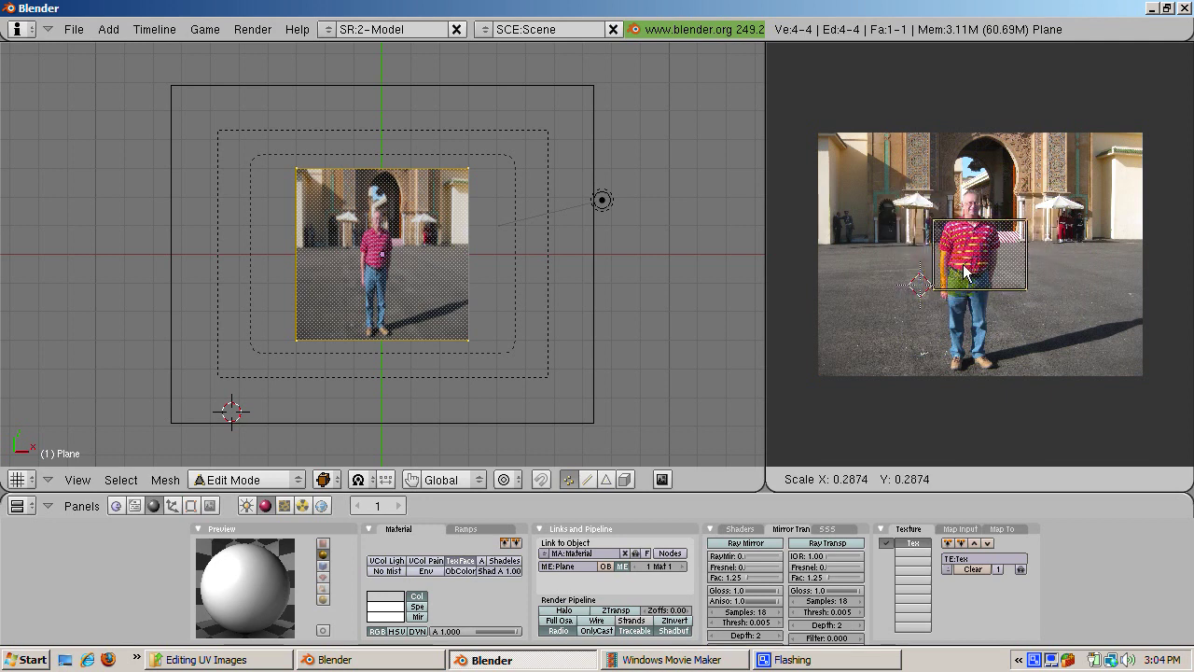
Step: Shrink the UVs around the man, then stretch them 3.4178 along Y to his full height
click(965, 270)
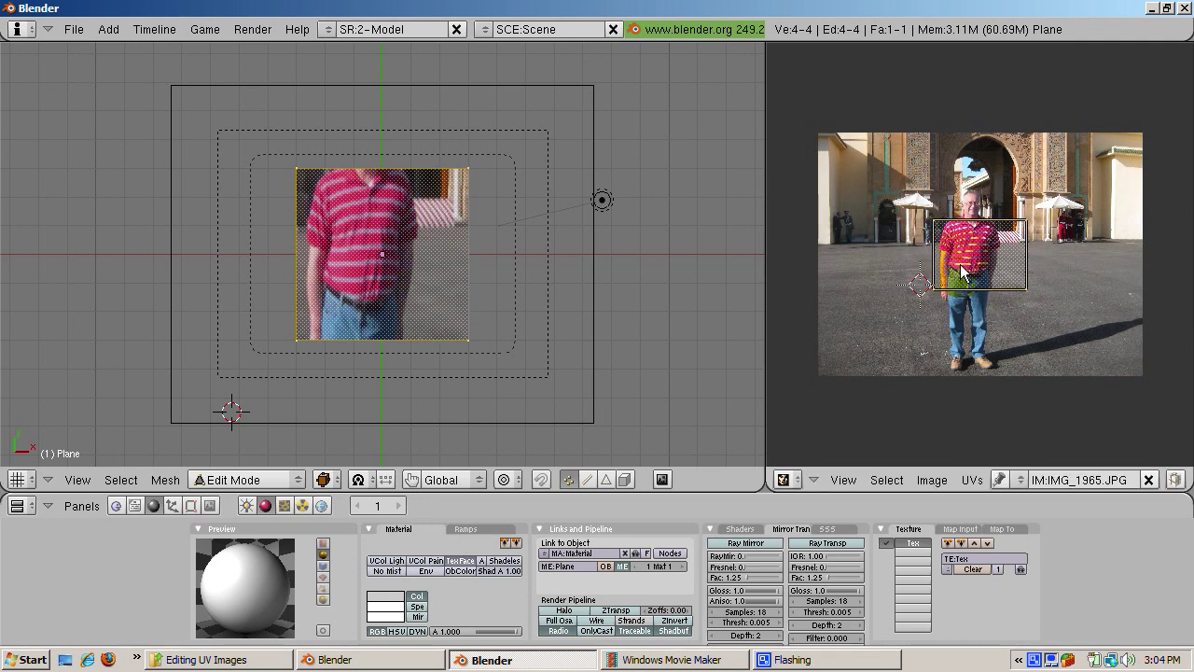
key(s)
key(y)
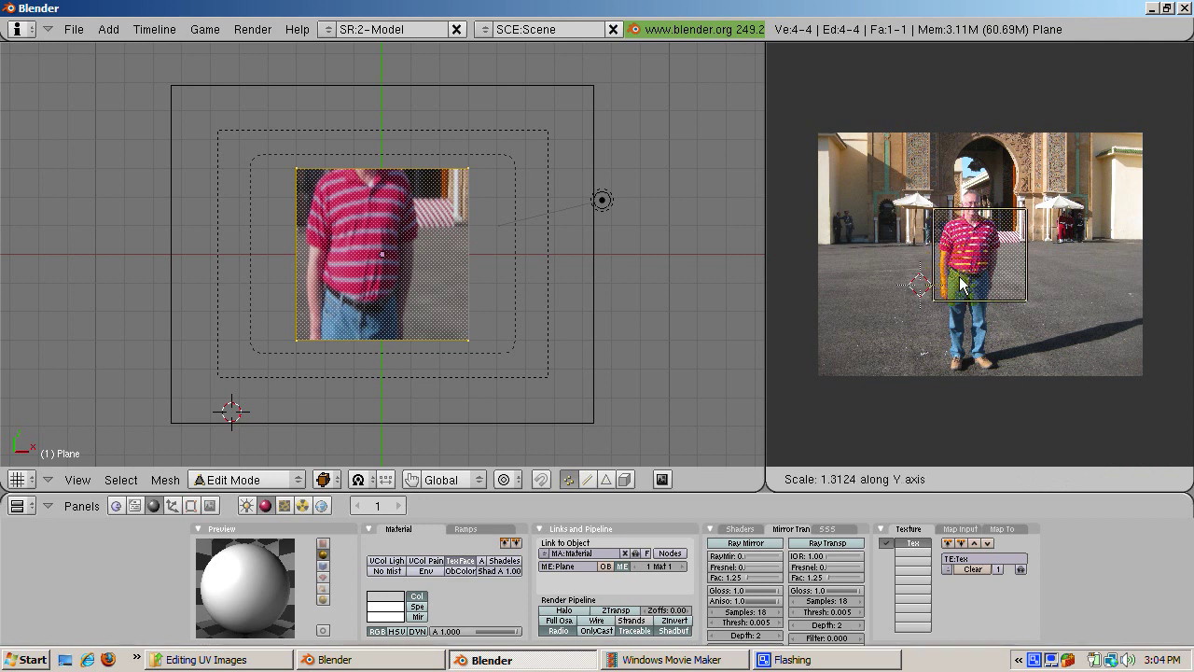
click(965, 330)
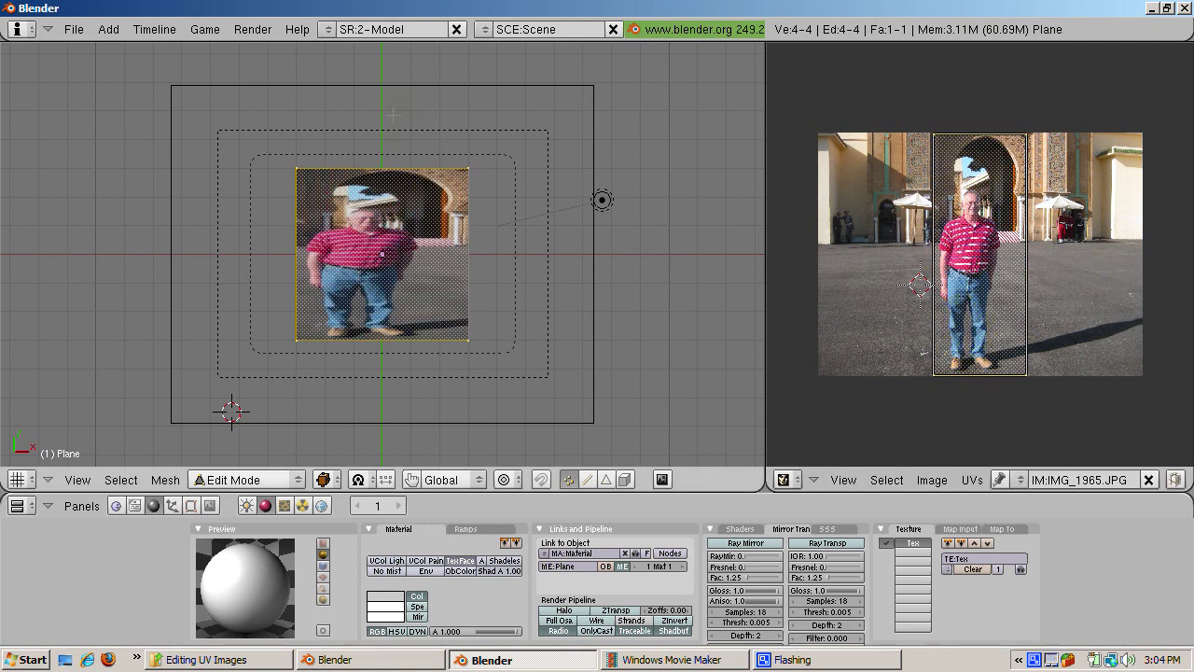
click(252, 29)
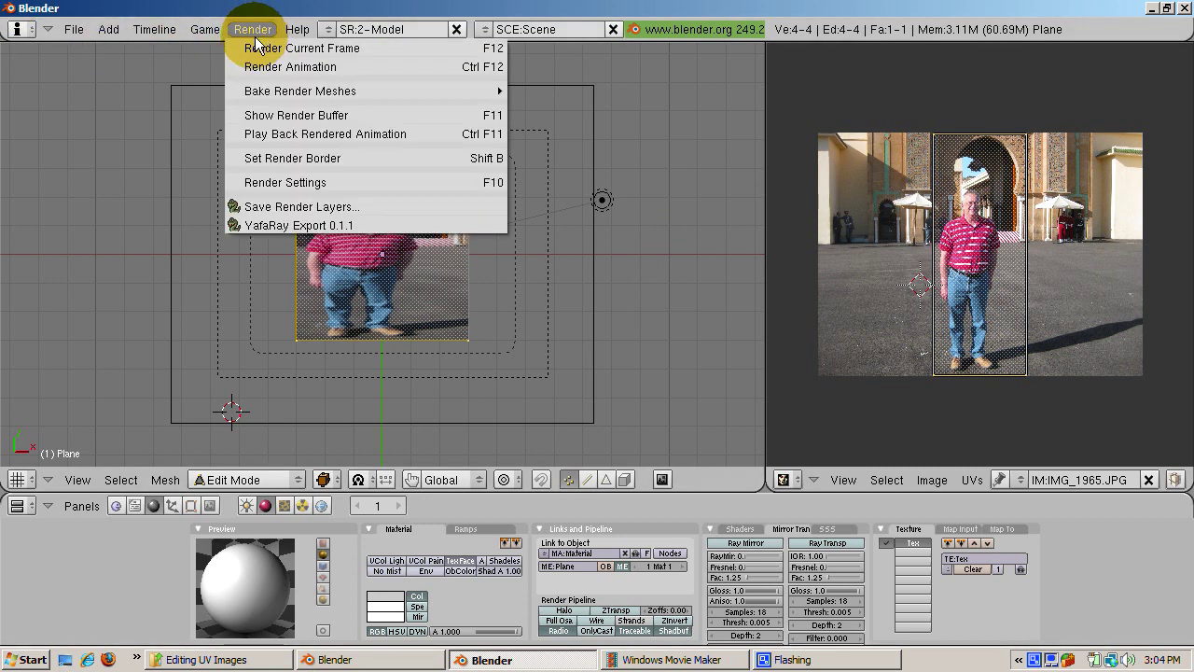
click(261, 43)
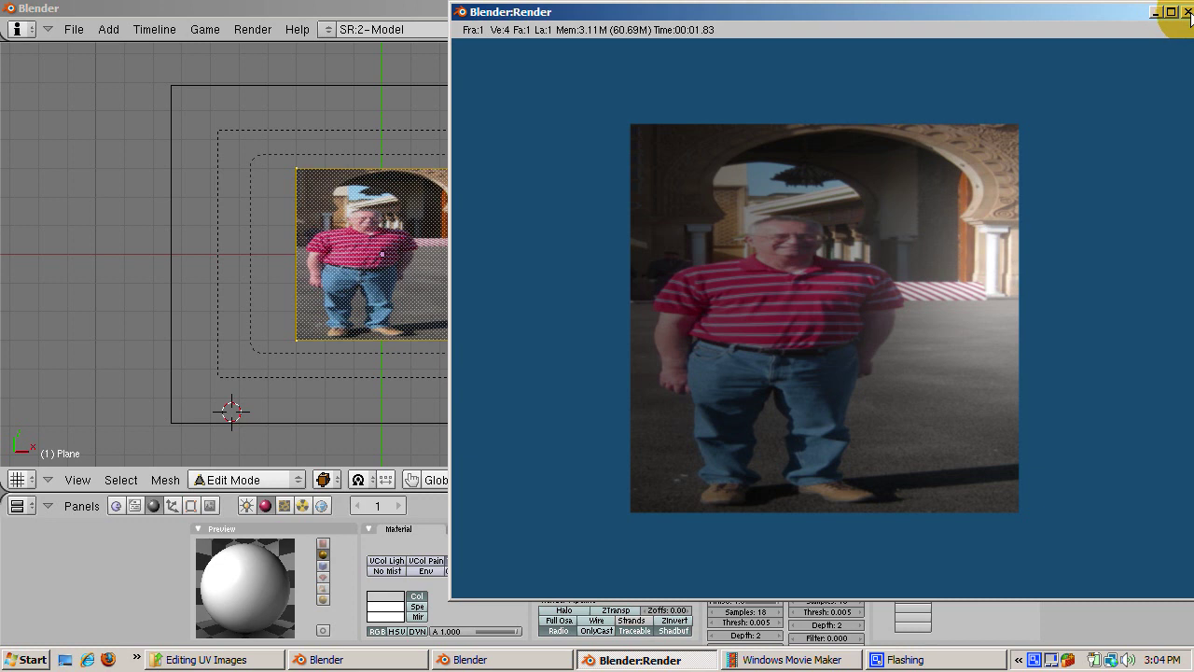
click(1187, 11)
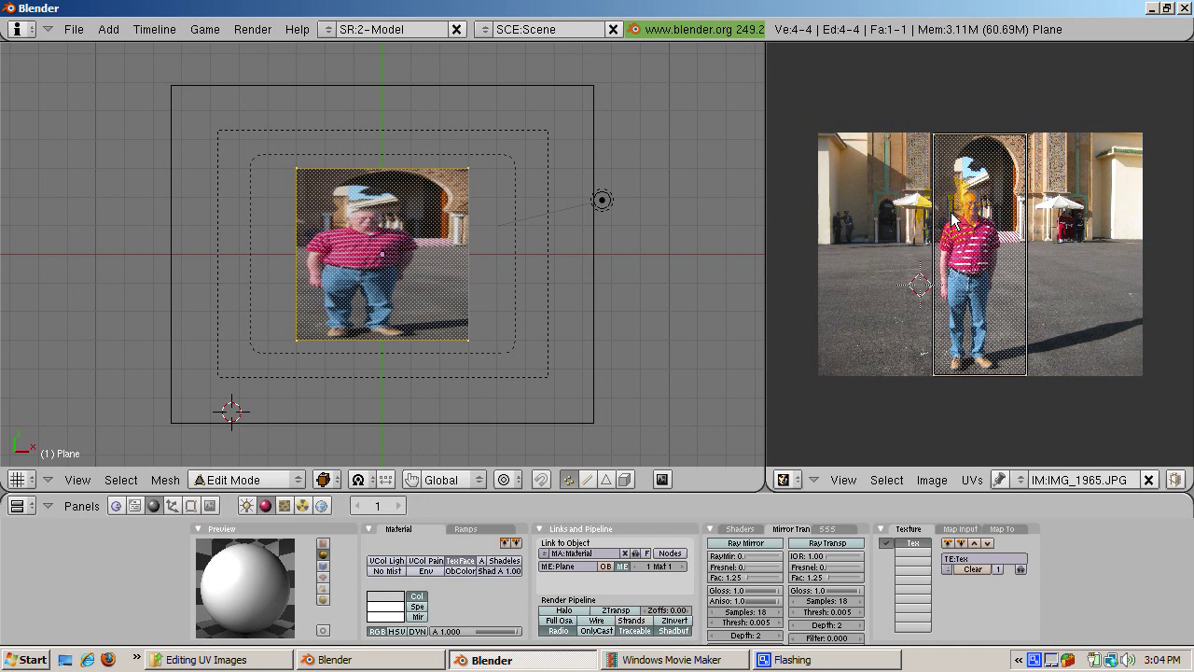
Step: Reset the UVs to the full photo and Subdivide Multi the plane with 5 cuts
key(ctrl+z)
key(ctrl+z)
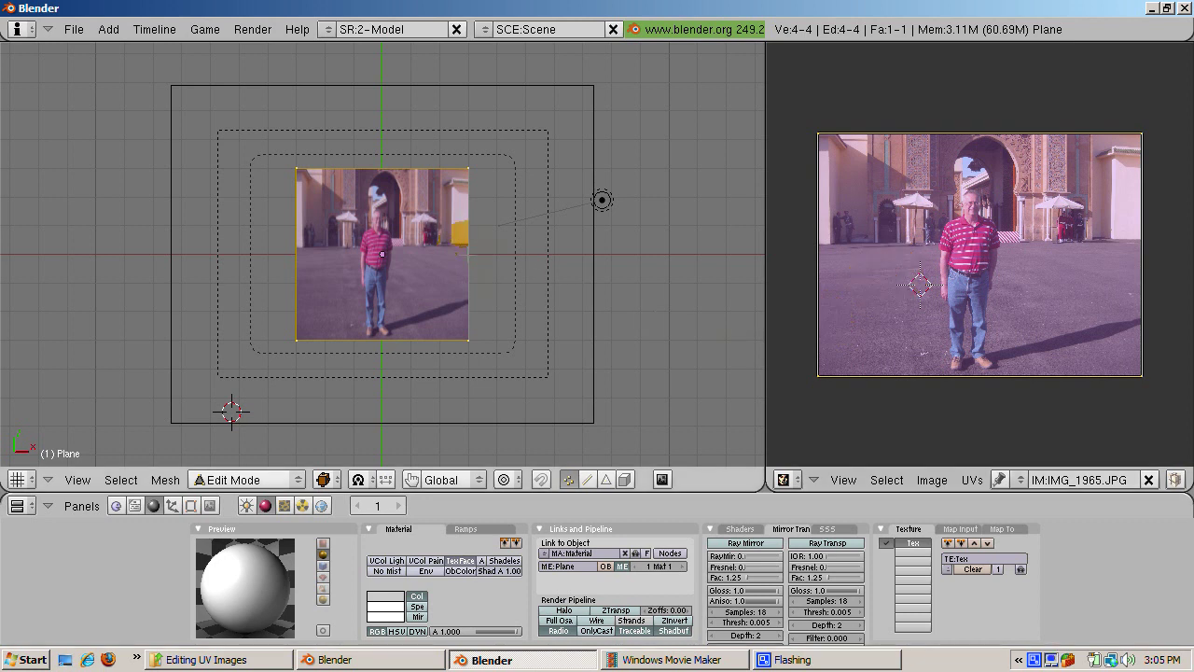
click(428, 264)
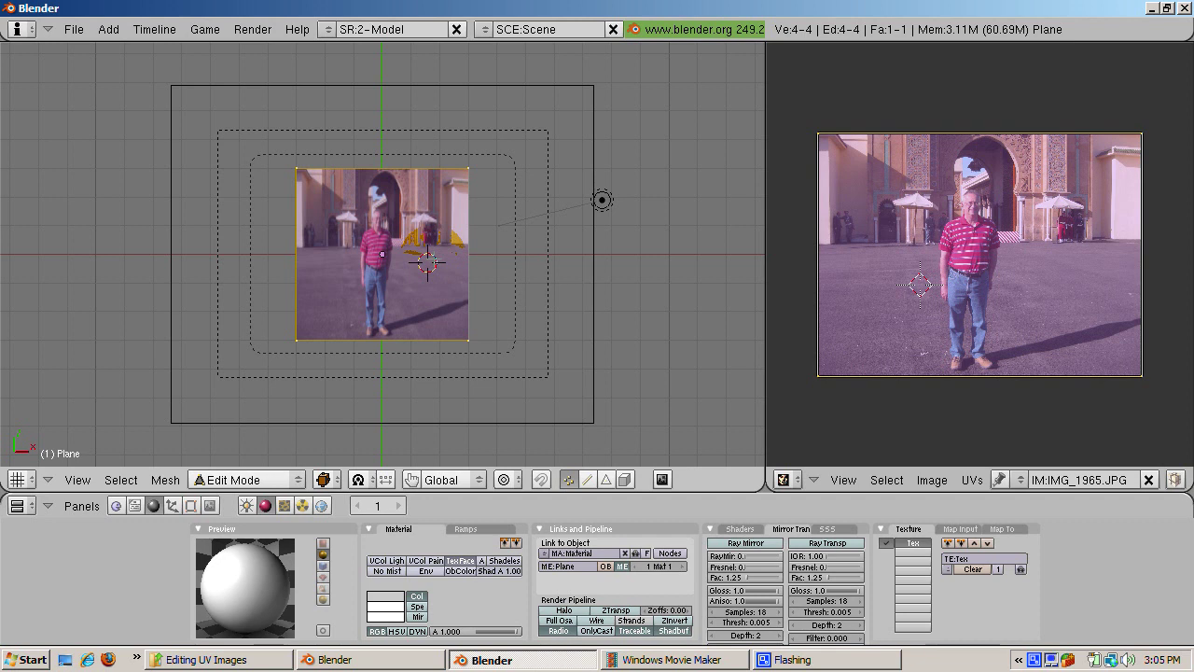
key(w)
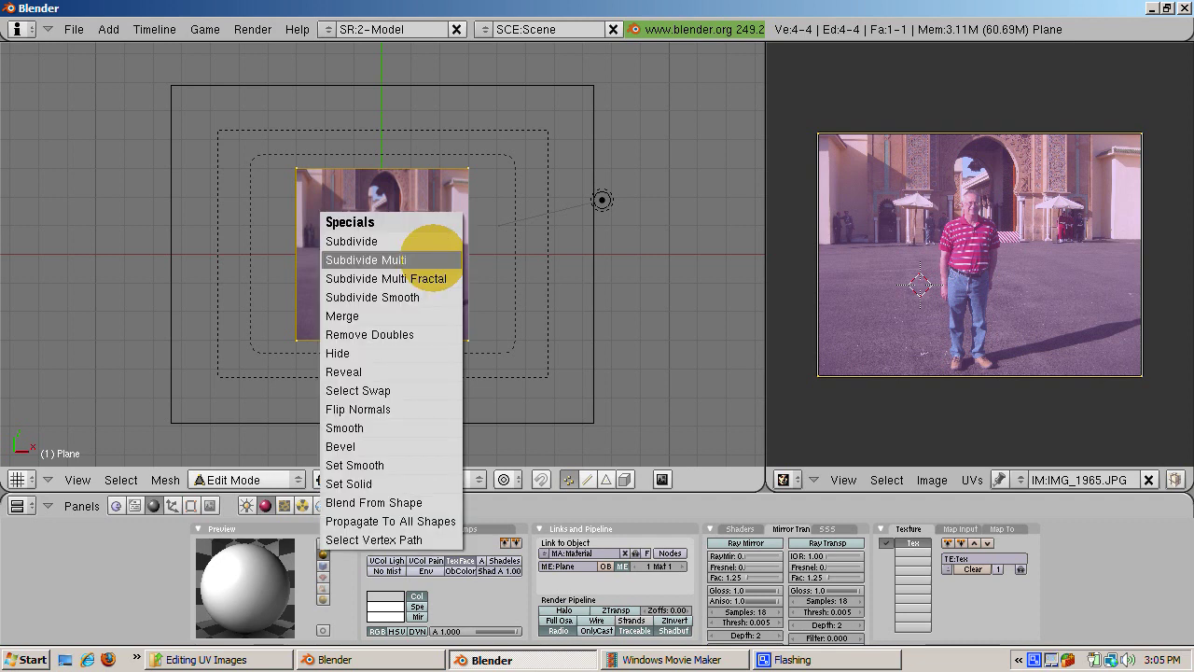
click(432, 257)
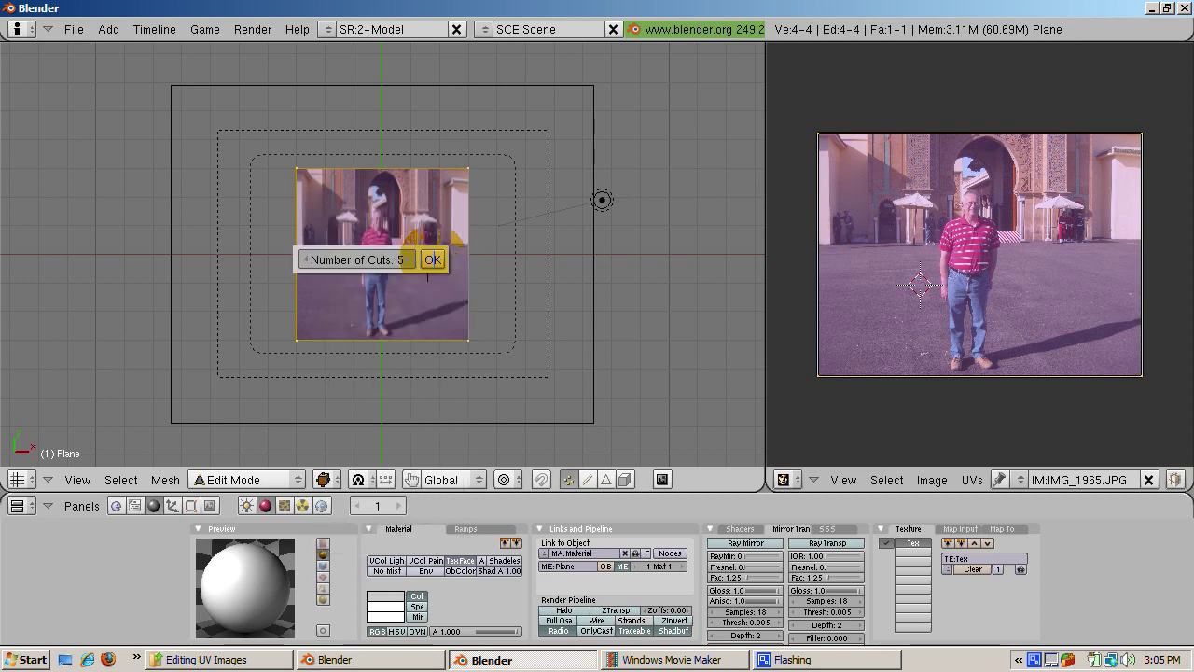
click(432, 258)
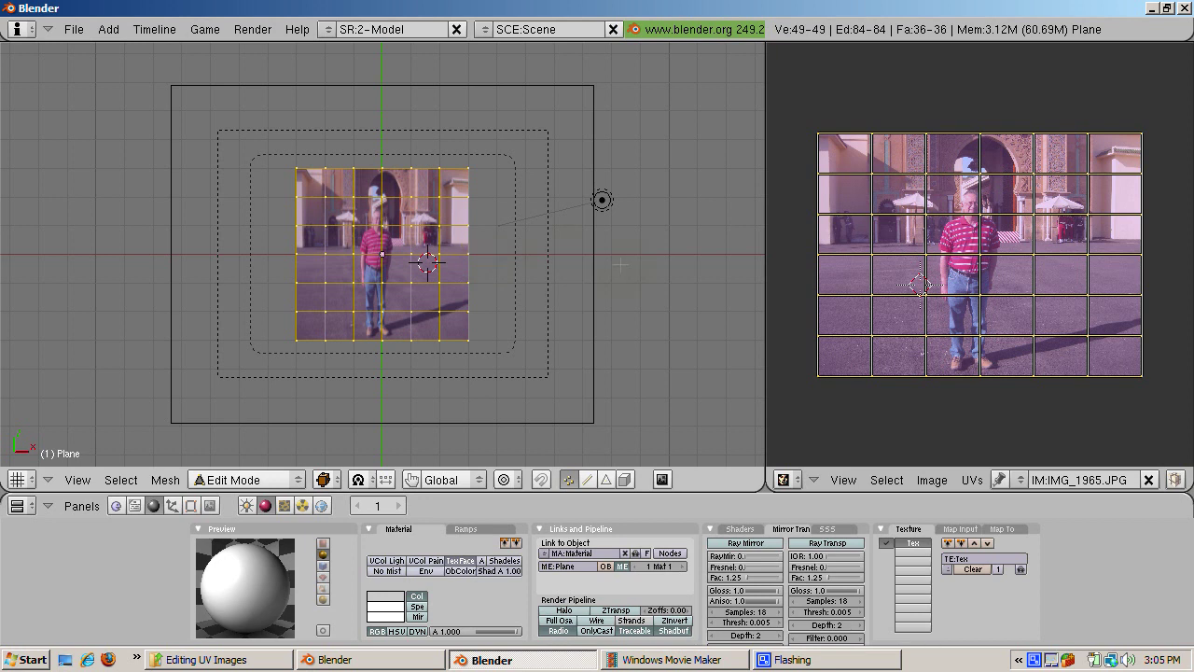
Step: Switch to face selection and select individual faces one at a time to inspect their photo areas
click(611, 484)
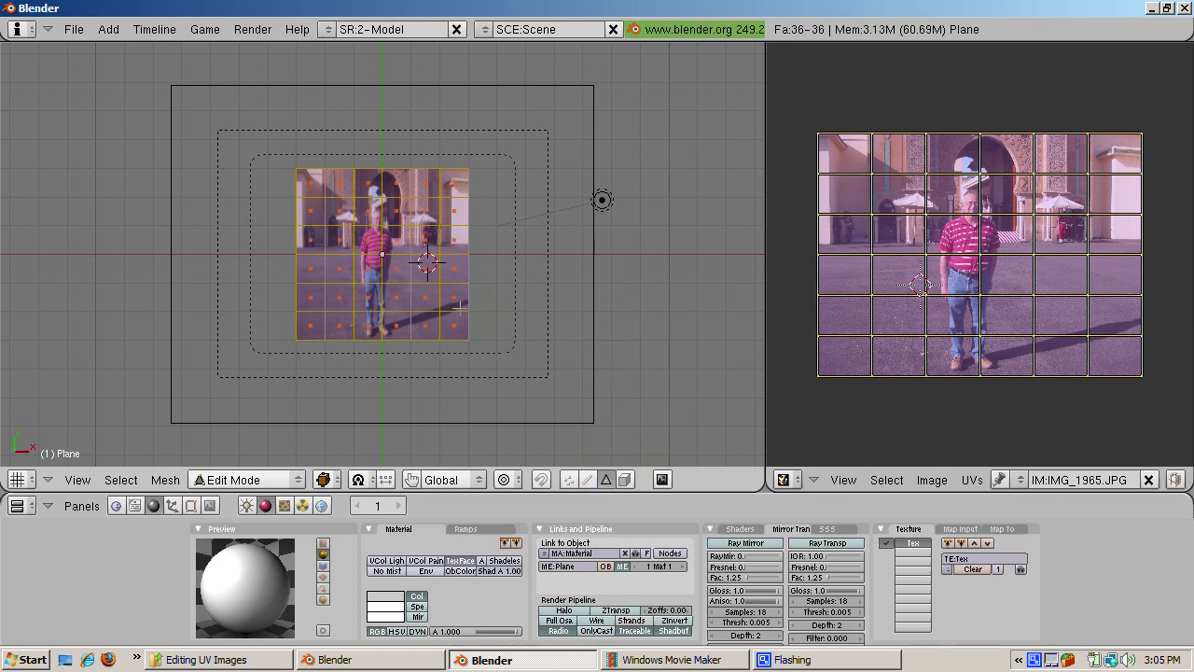
key(a)
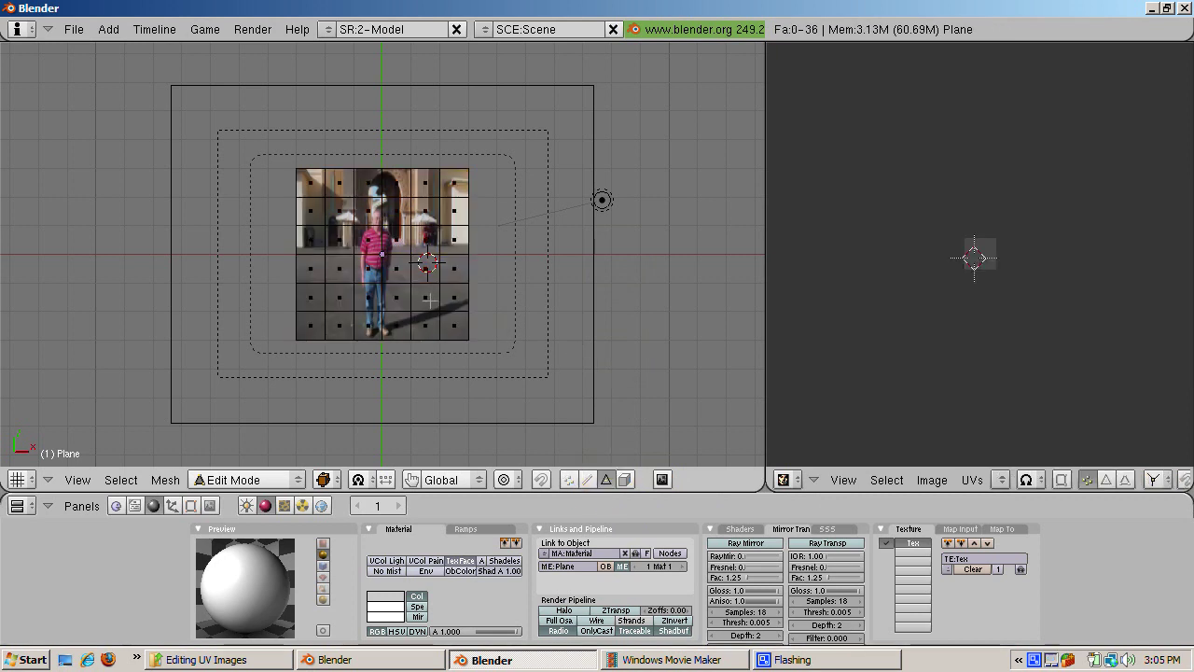
right_click(370, 272)
right_click(395, 269)
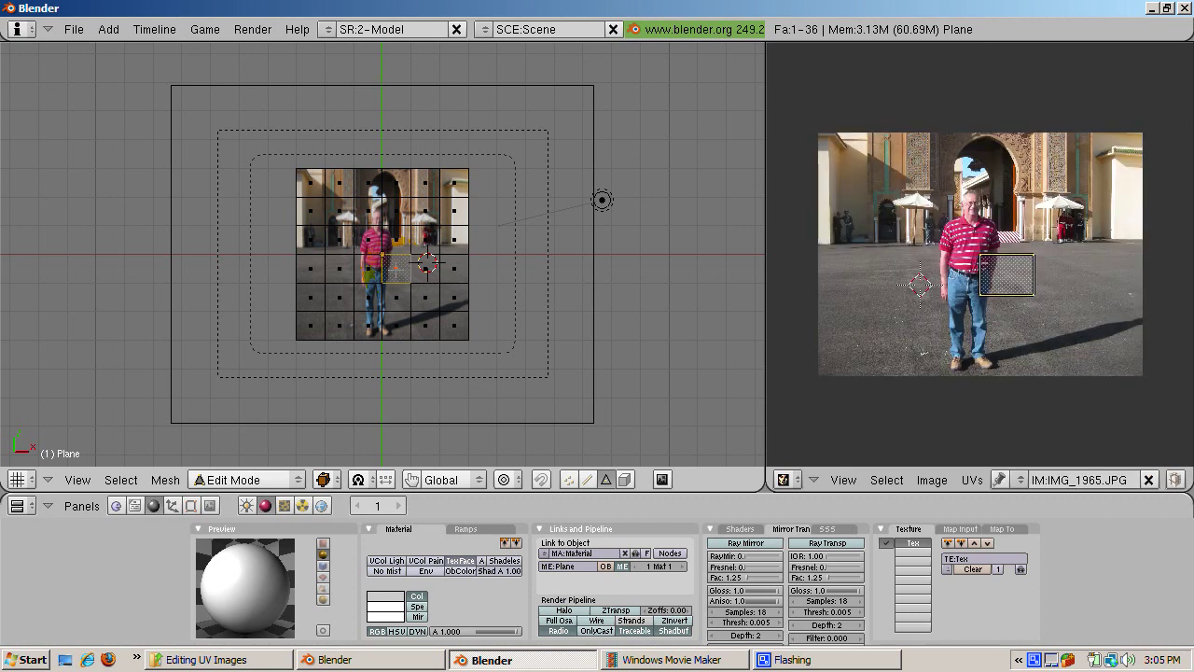
right_click(422, 229)
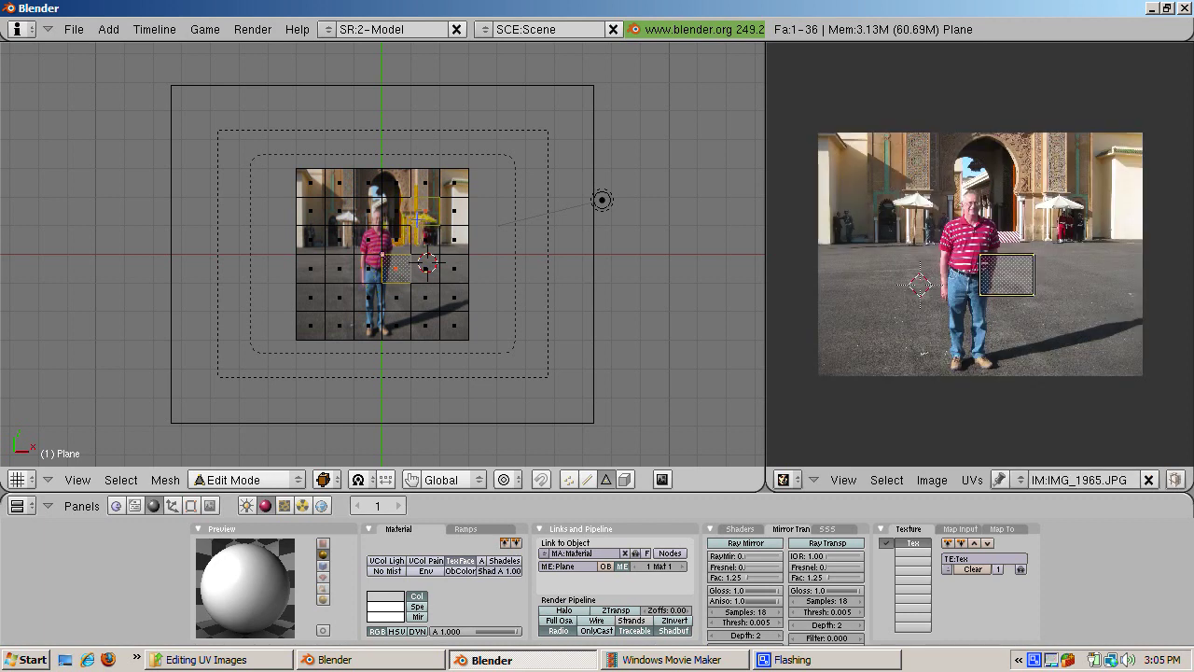
right_click(333, 218)
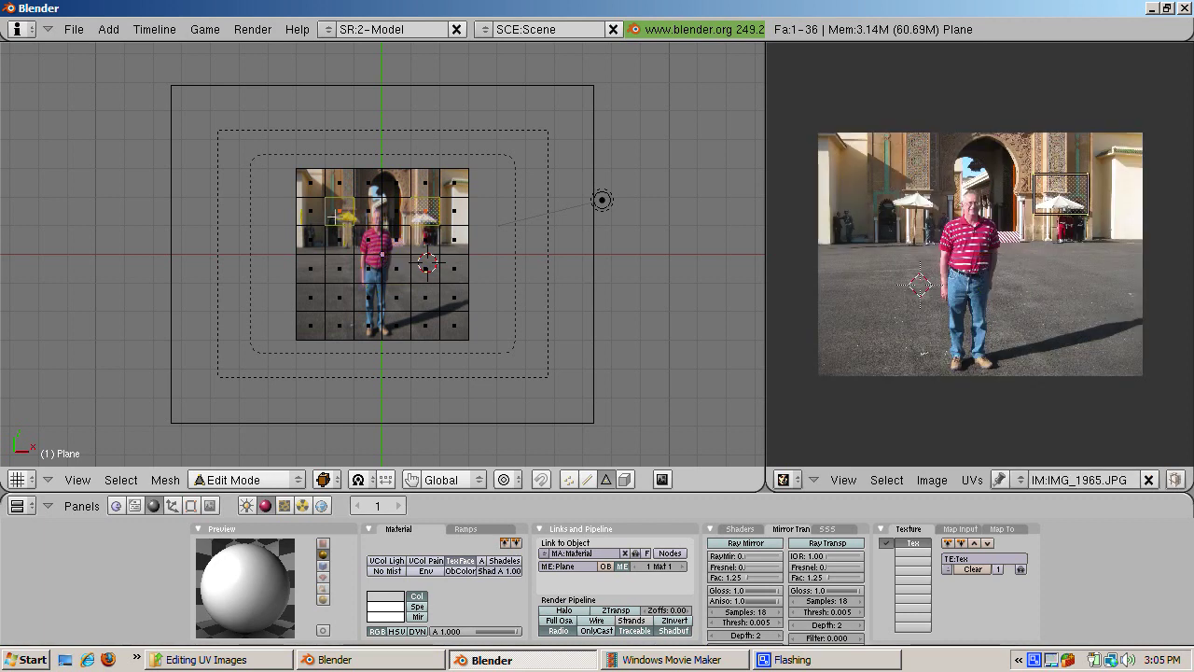
right_click(341, 270)
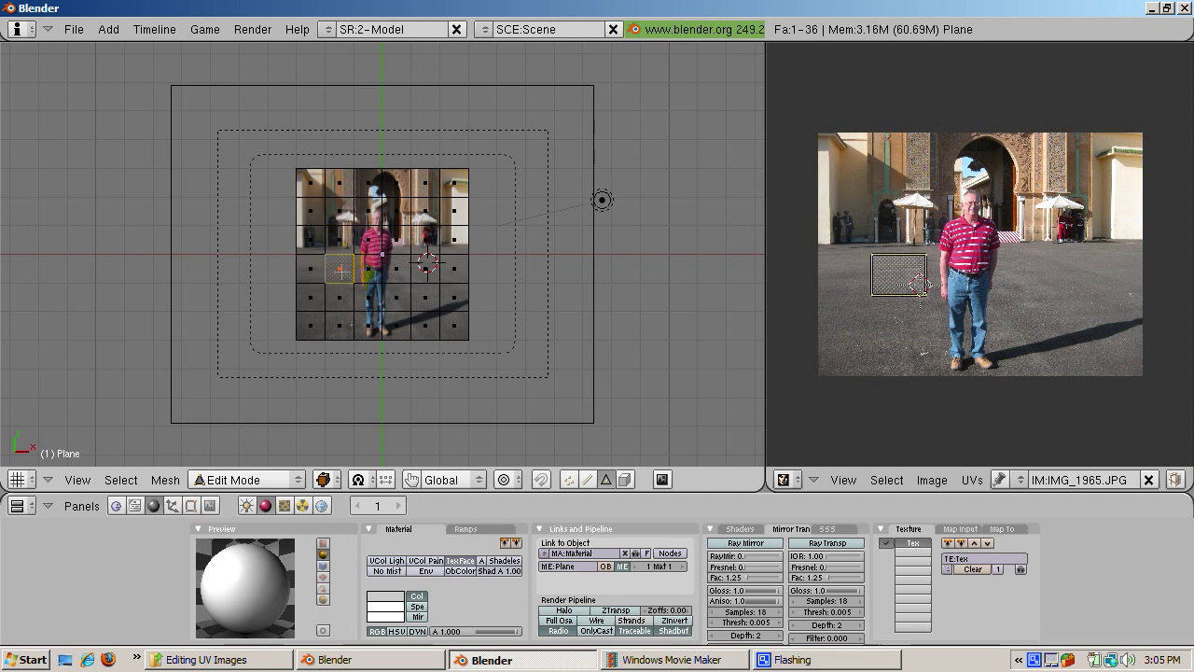
right_click(371, 270)
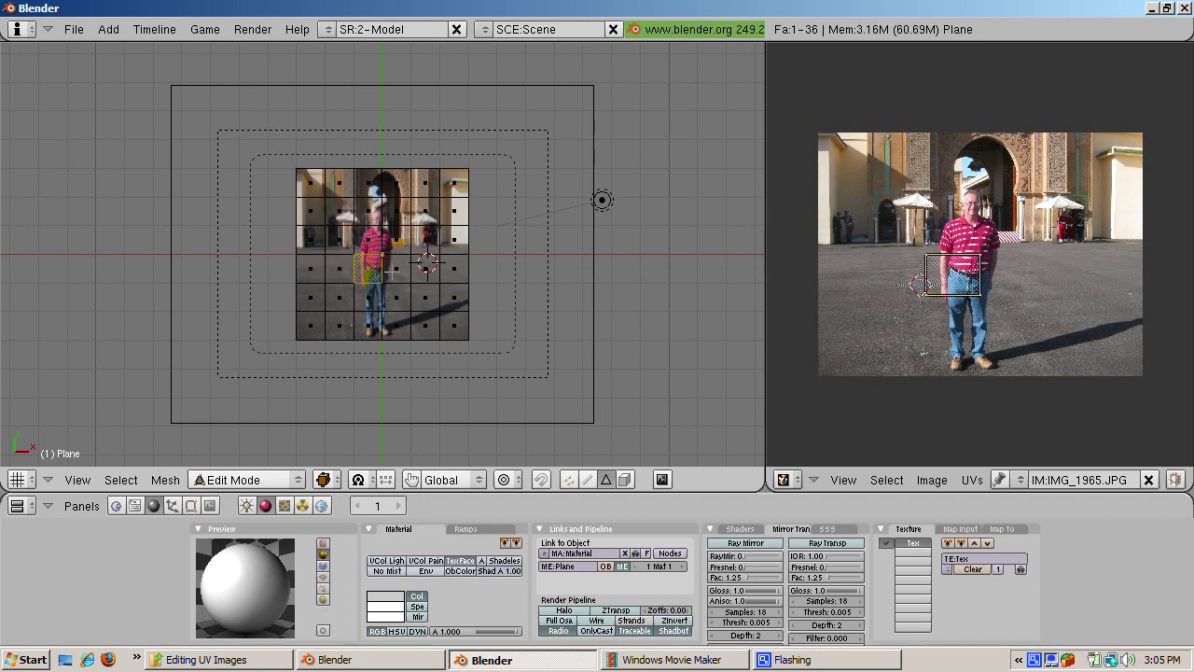
right_click(397, 269)
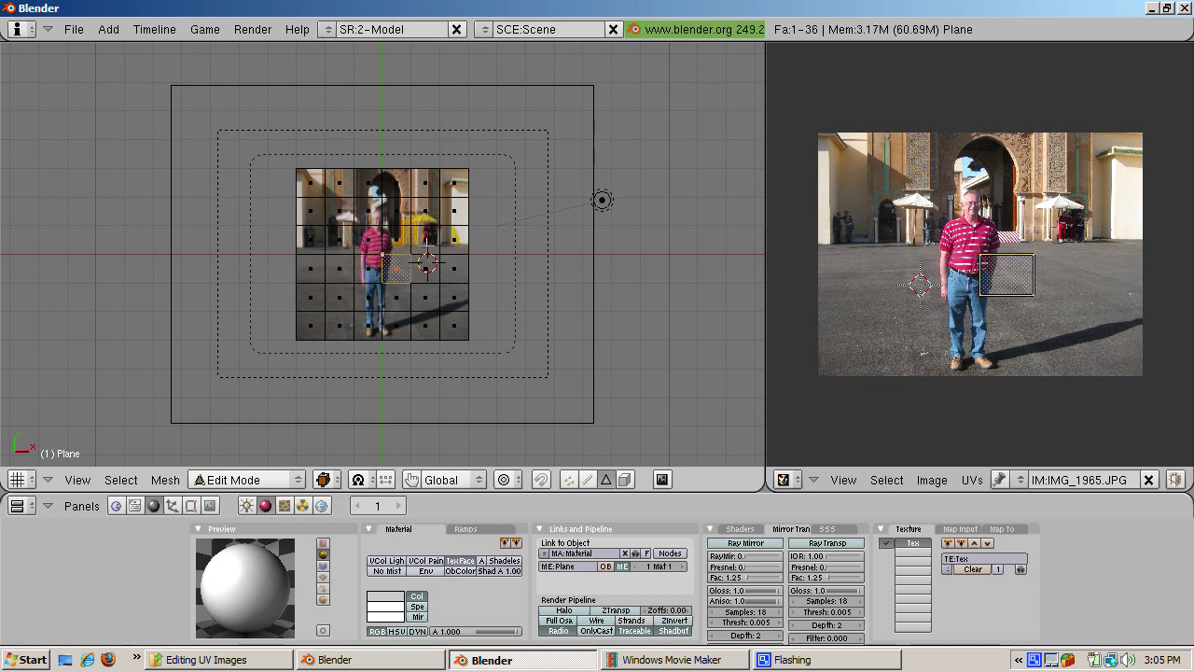
Step: Scale up two stacked faces on the right about 2.14× and render the current frame
right_click(423, 214)
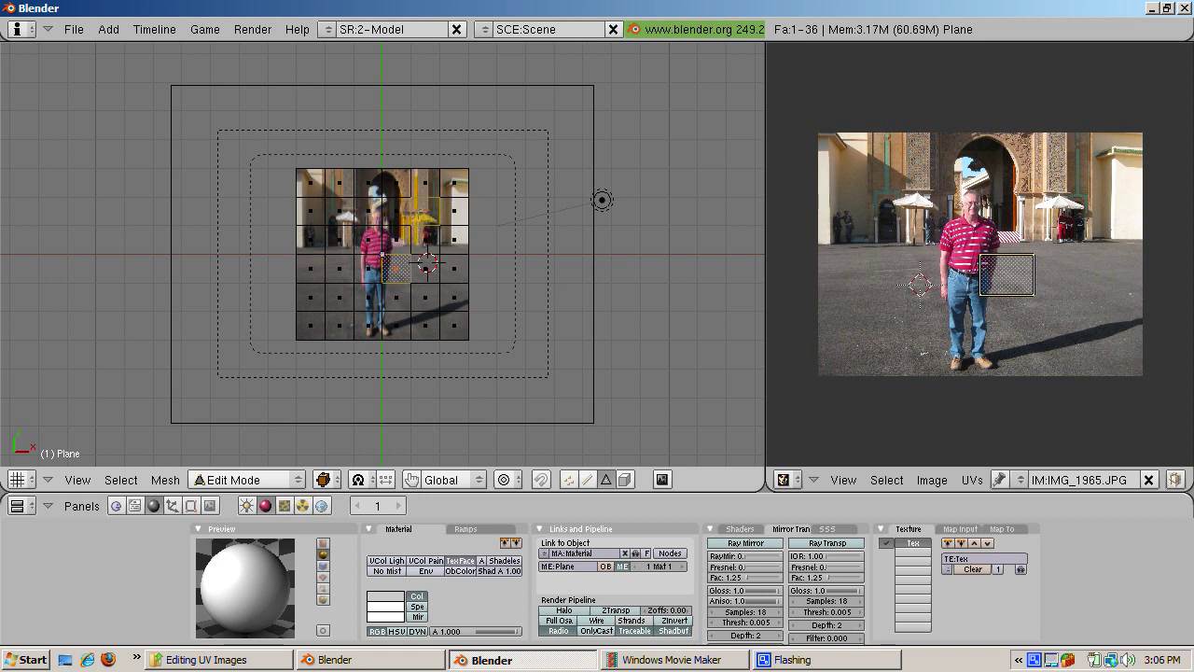
shift+right_click(430, 237)
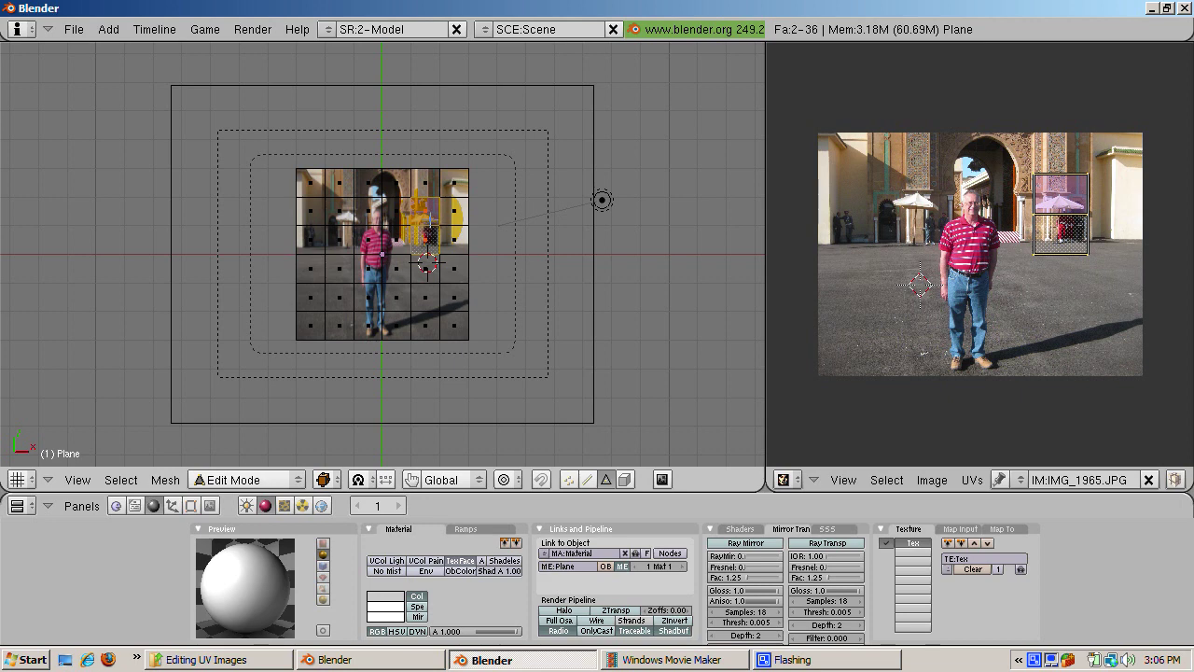
key(s)
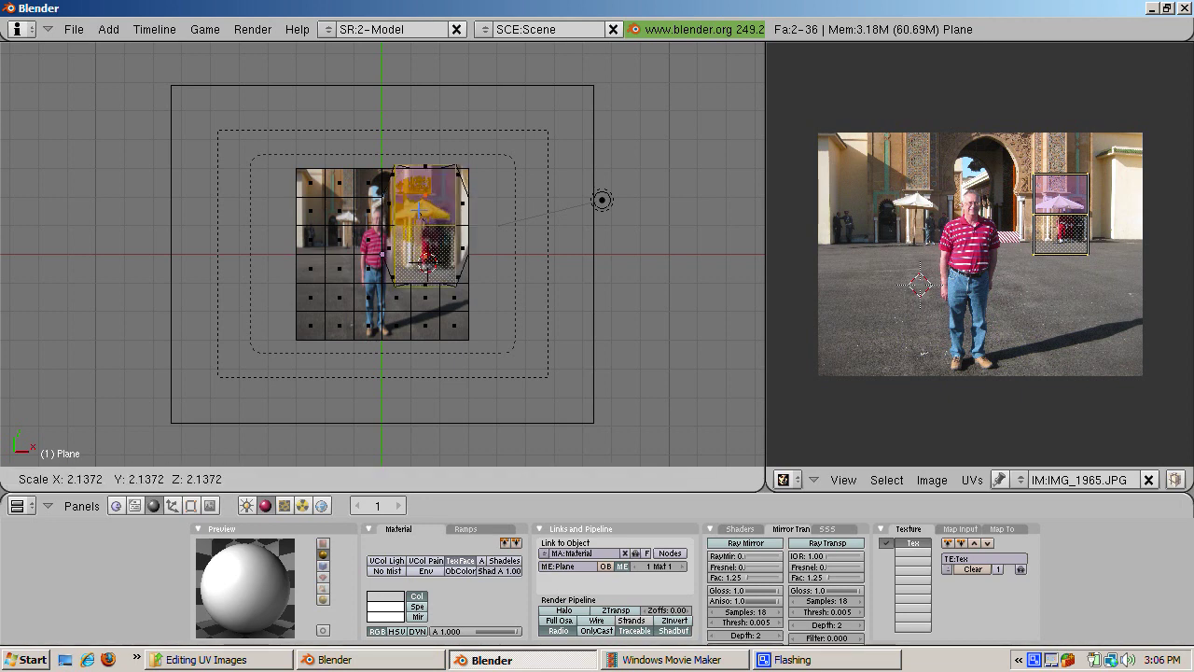
key(Return)
click(252, 29)
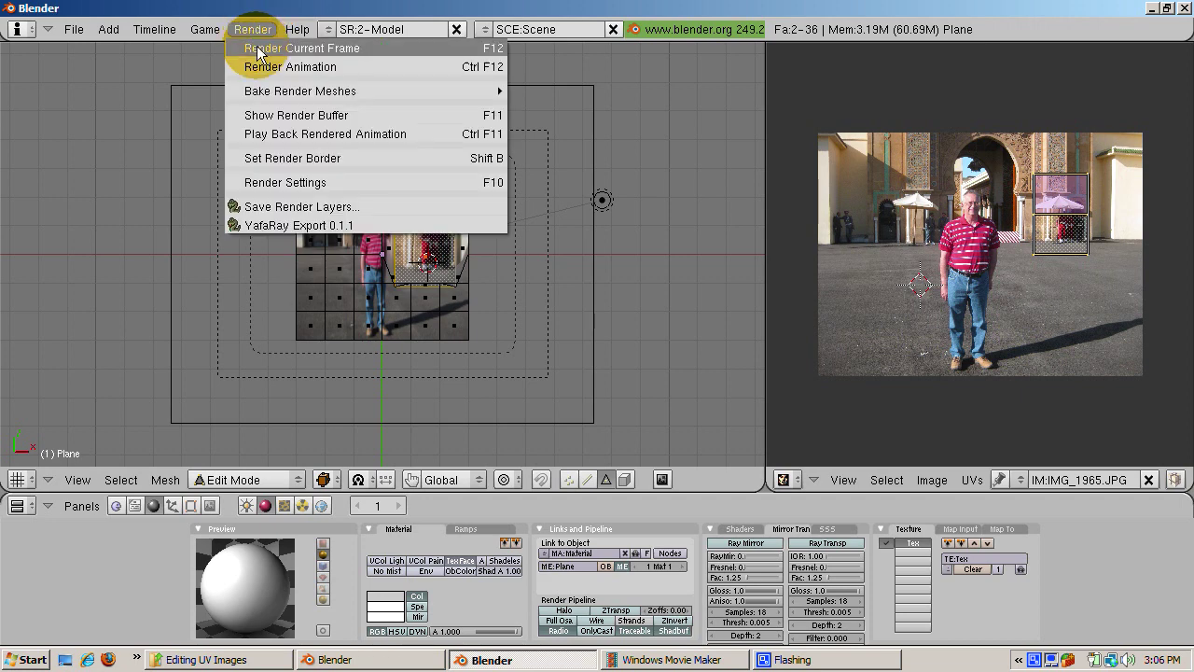
click(257, 52)
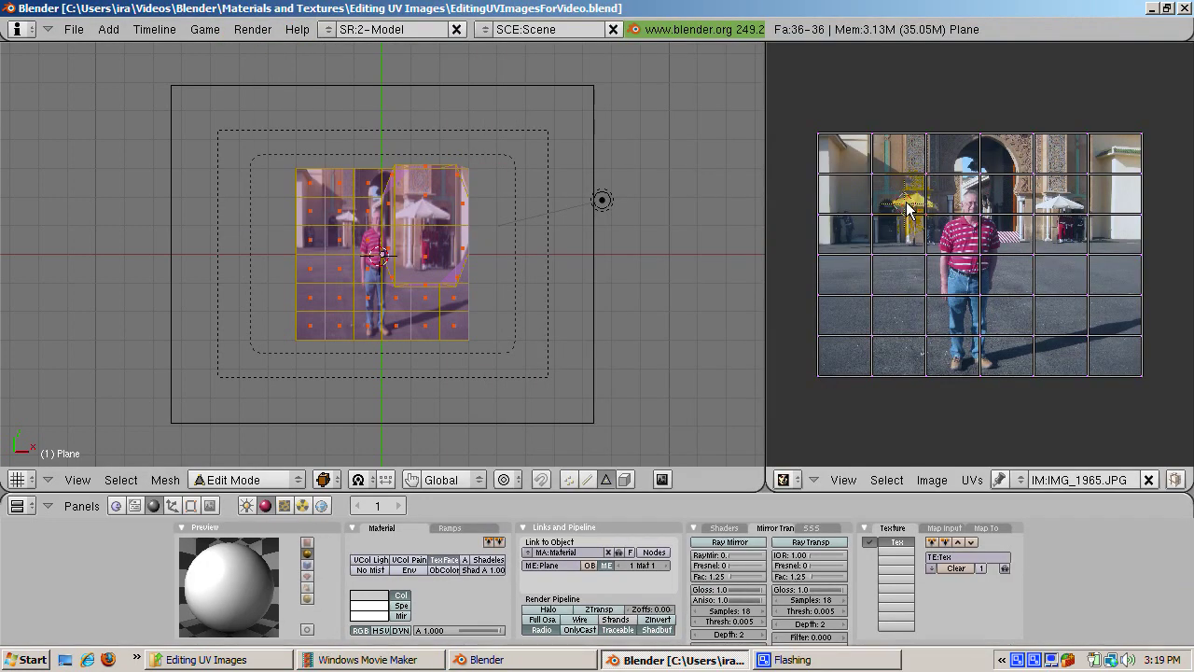
Step: Box-select the UV points around the man's torso and rotate them about 13° to warp the photo
key(b)
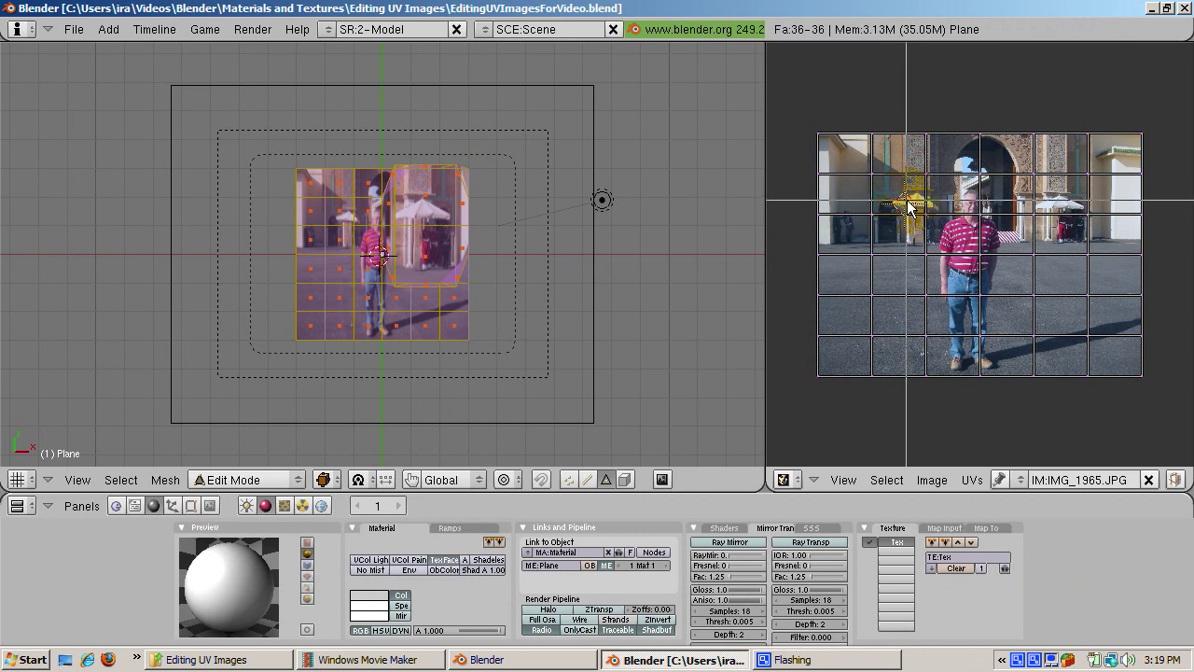
drag(911, 201, 919, 268)
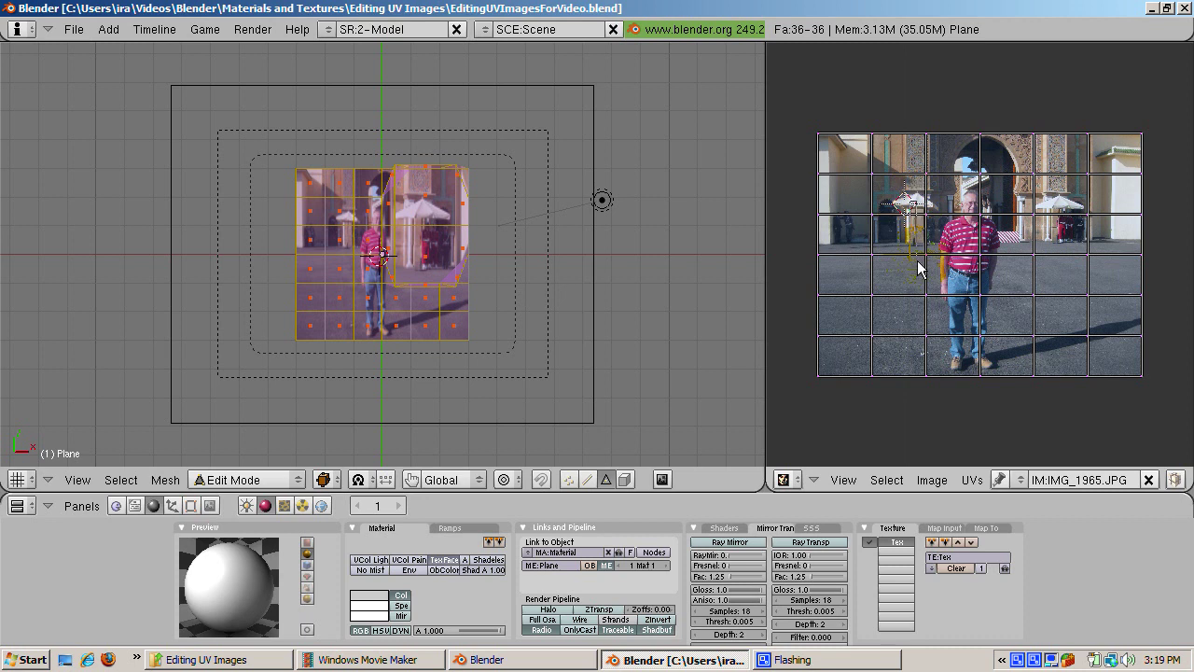
key(g)
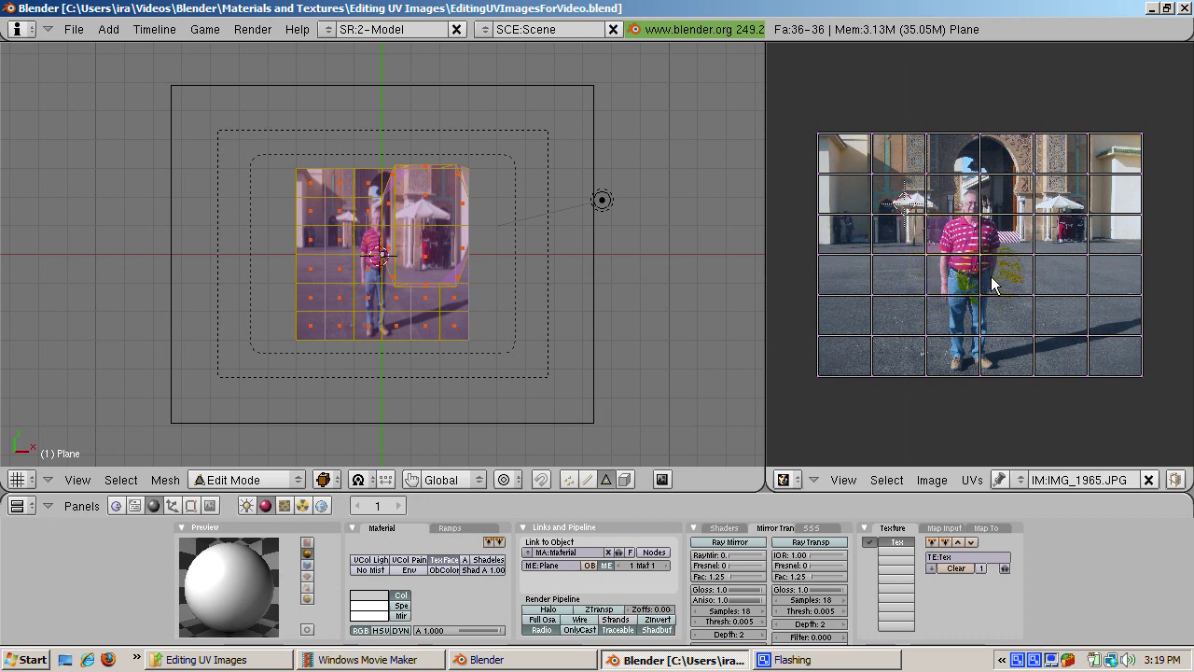
key(r)
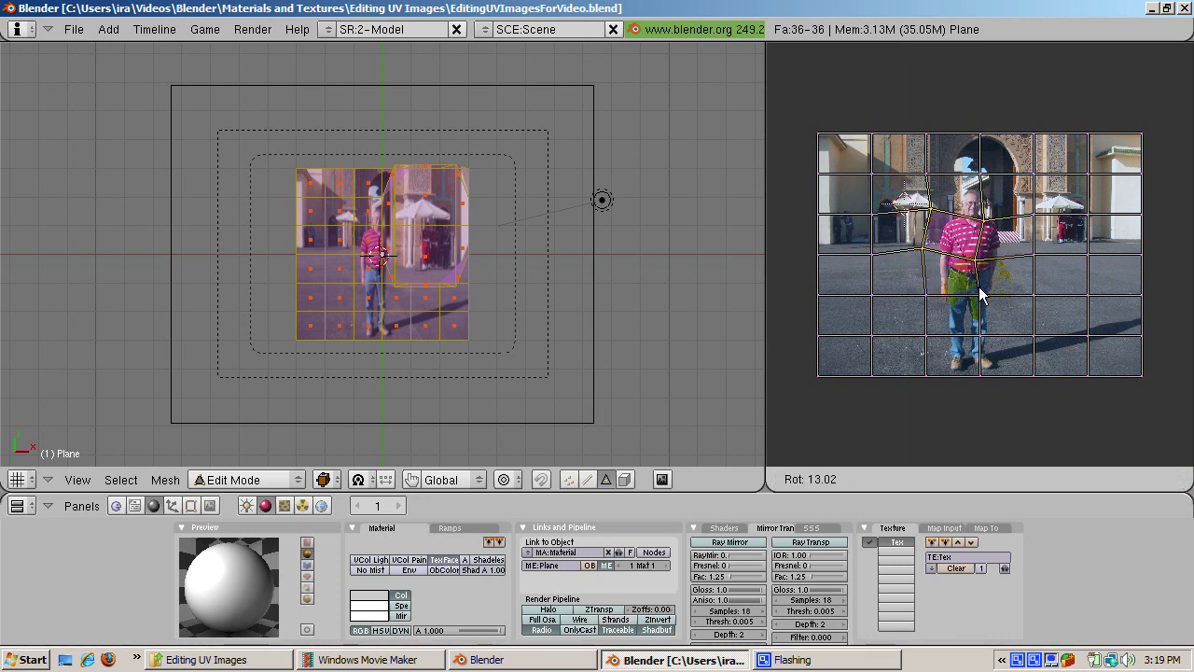
click(977, 306)
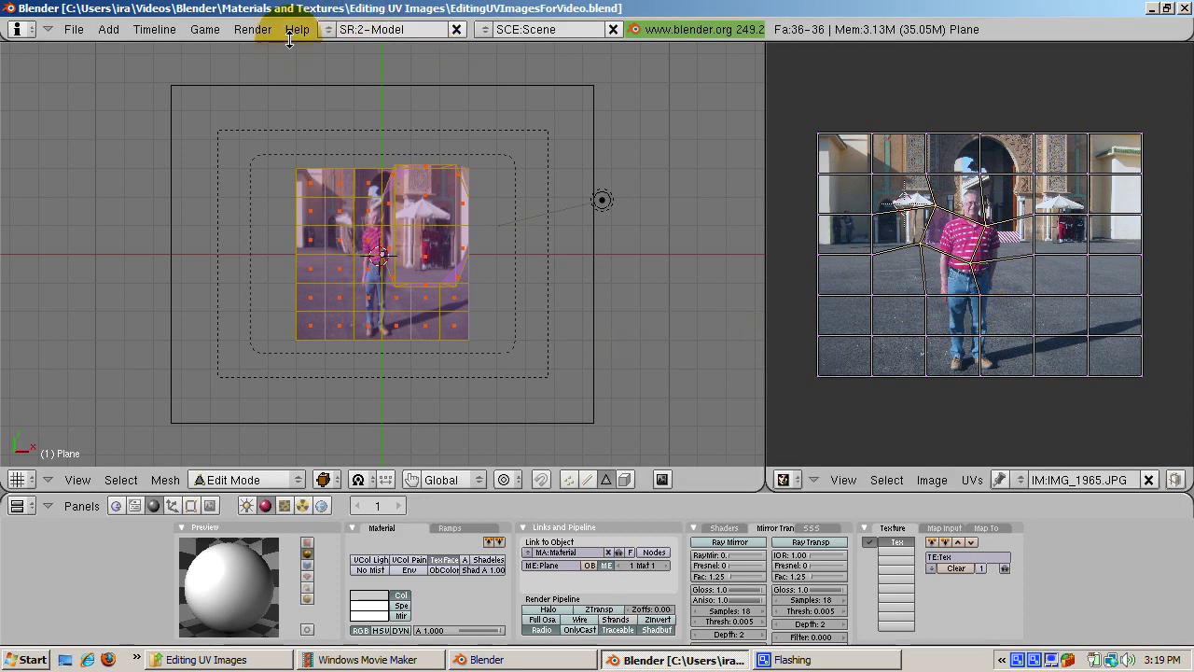
click(261, 34)
click(265, 44)
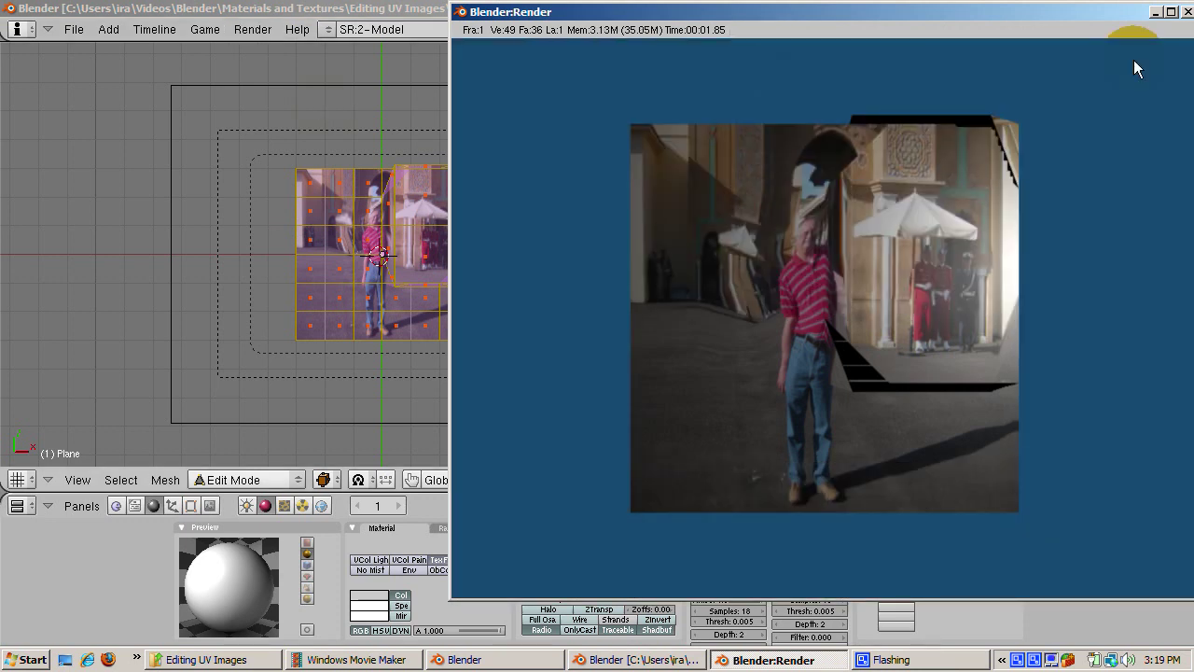
click(1187, 12)
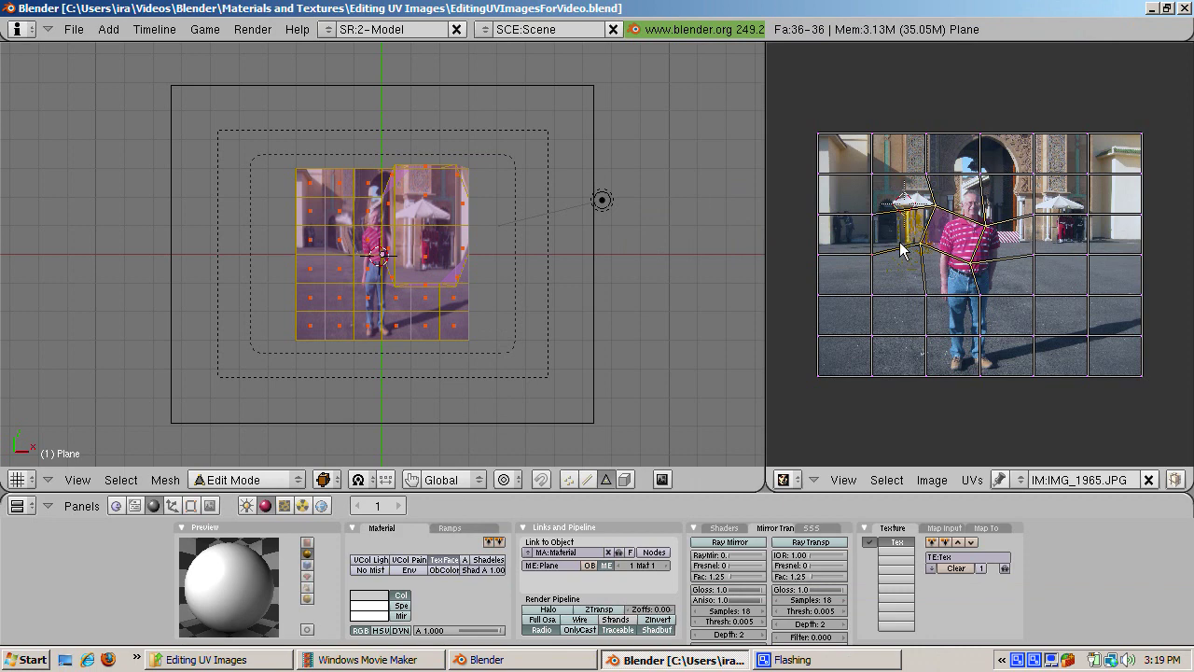
key(u)
click(537, 338)
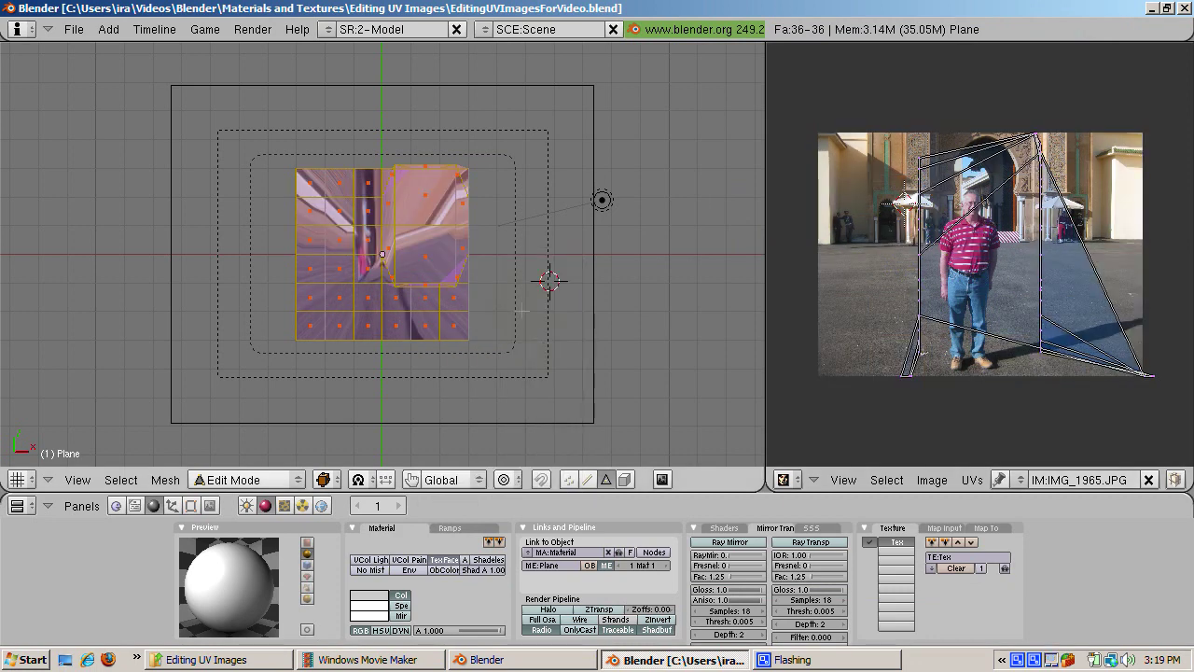
click(256, 32)
click(266, 42)
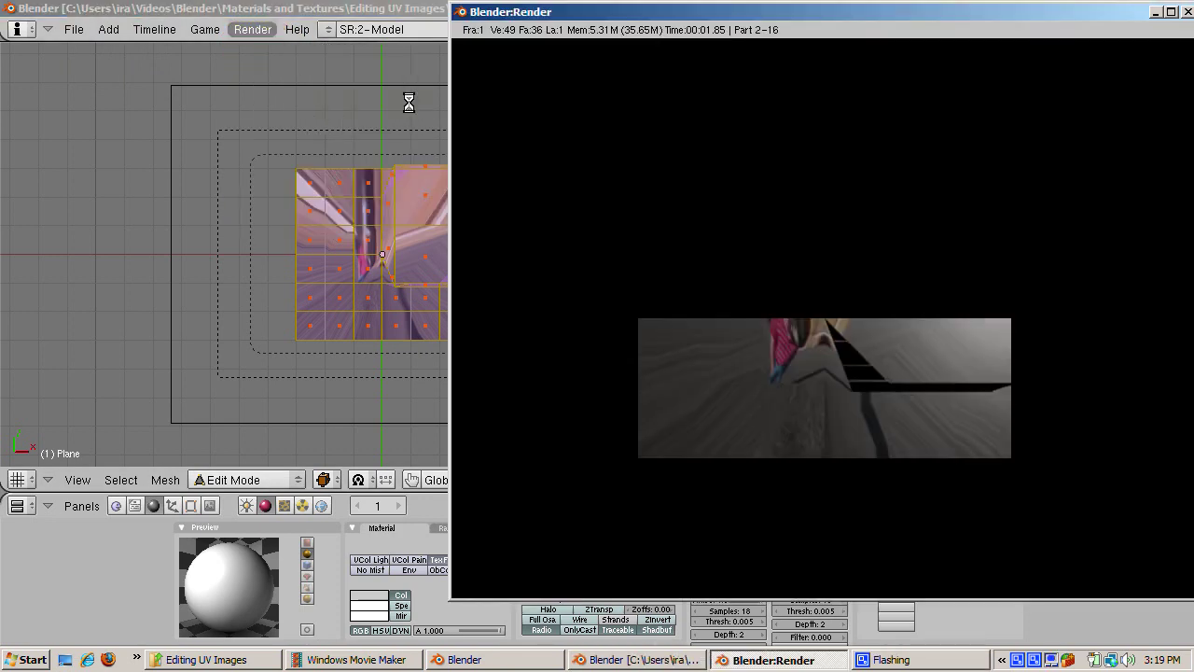
click(1188, 12)
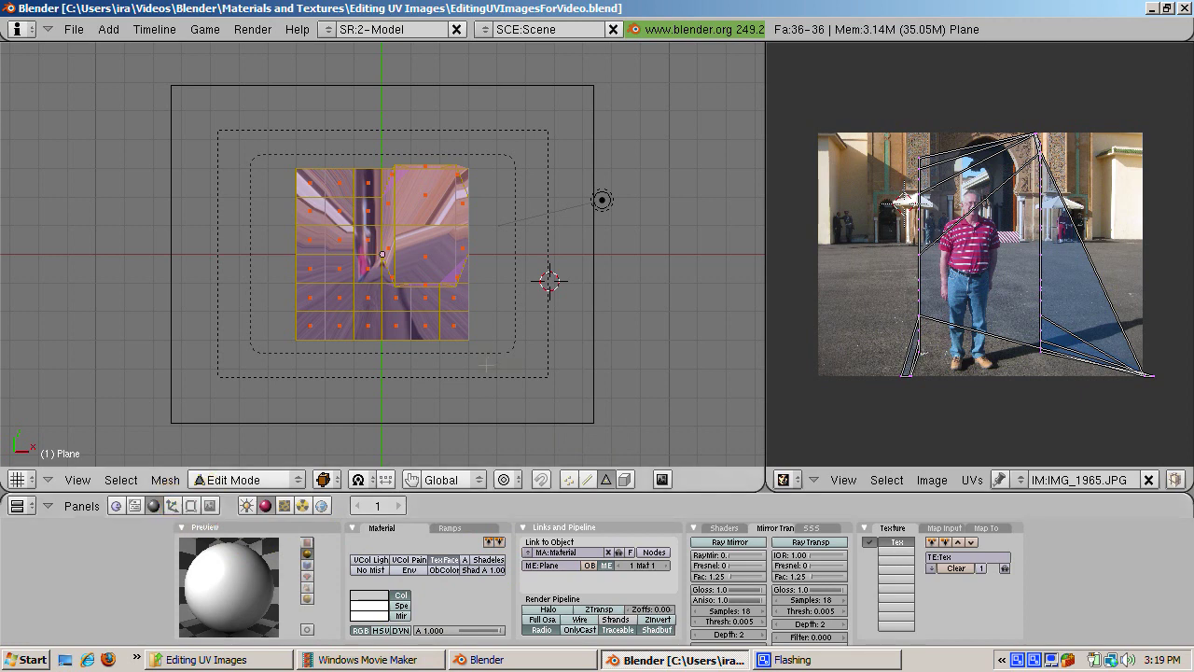
key(ctrl+z)
Step: Add a second UV texture layer, UVTex.001, from the mesh Editing buttons
click(380, 504)
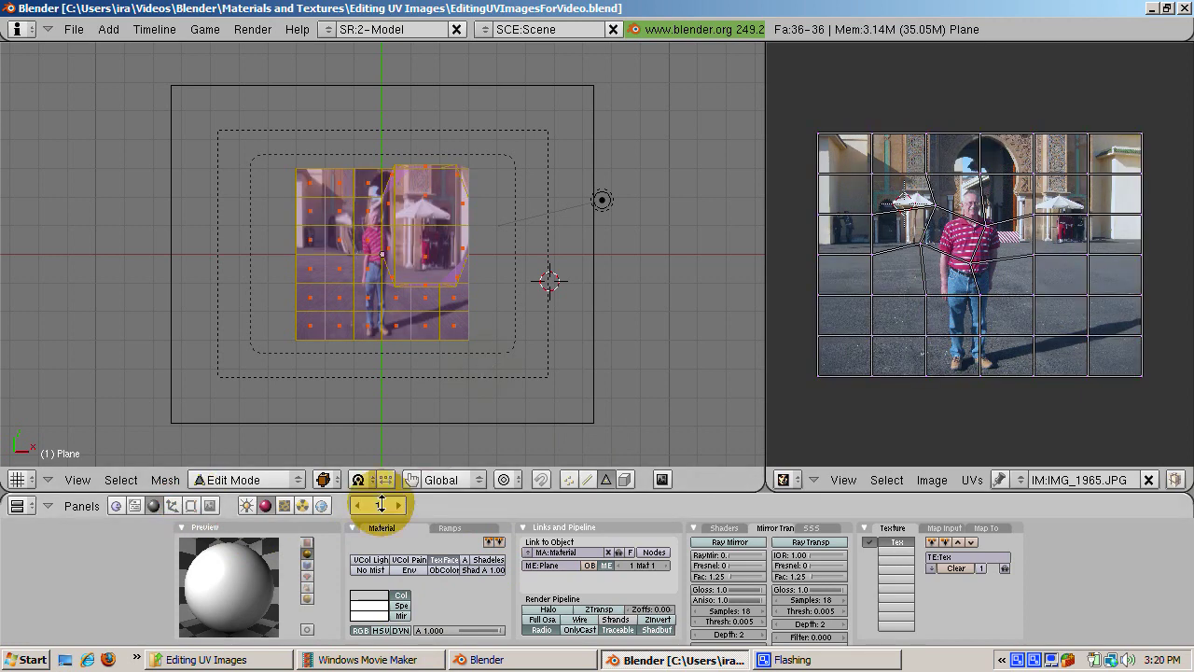
click(277, 552)
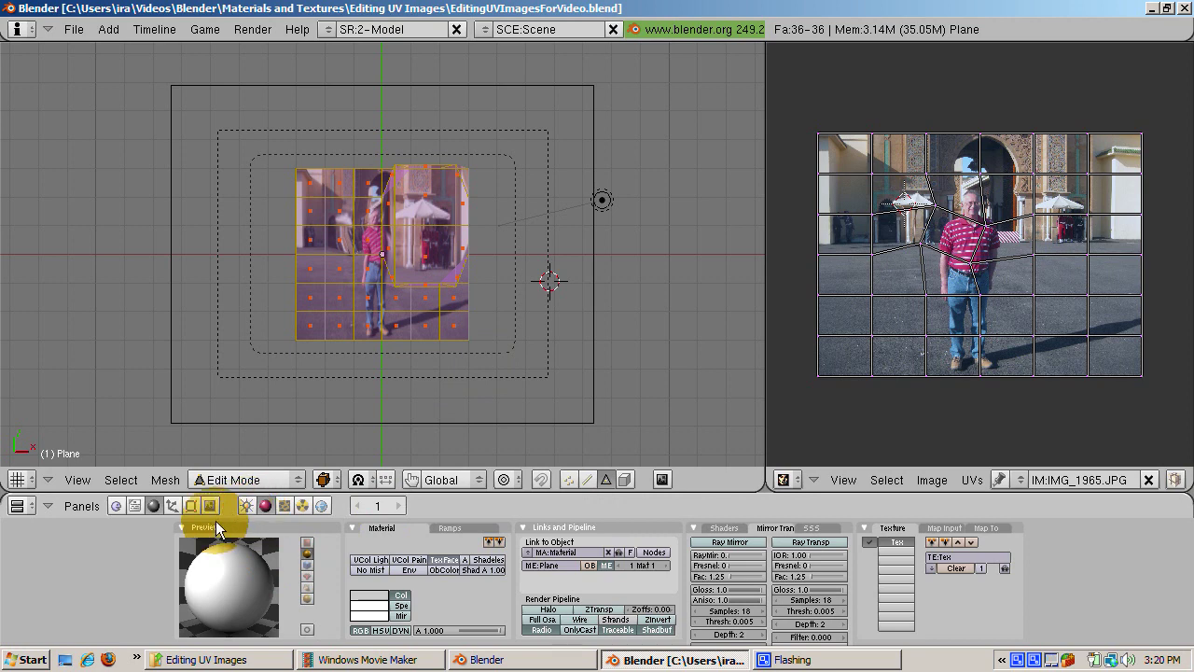
click(190, 505)
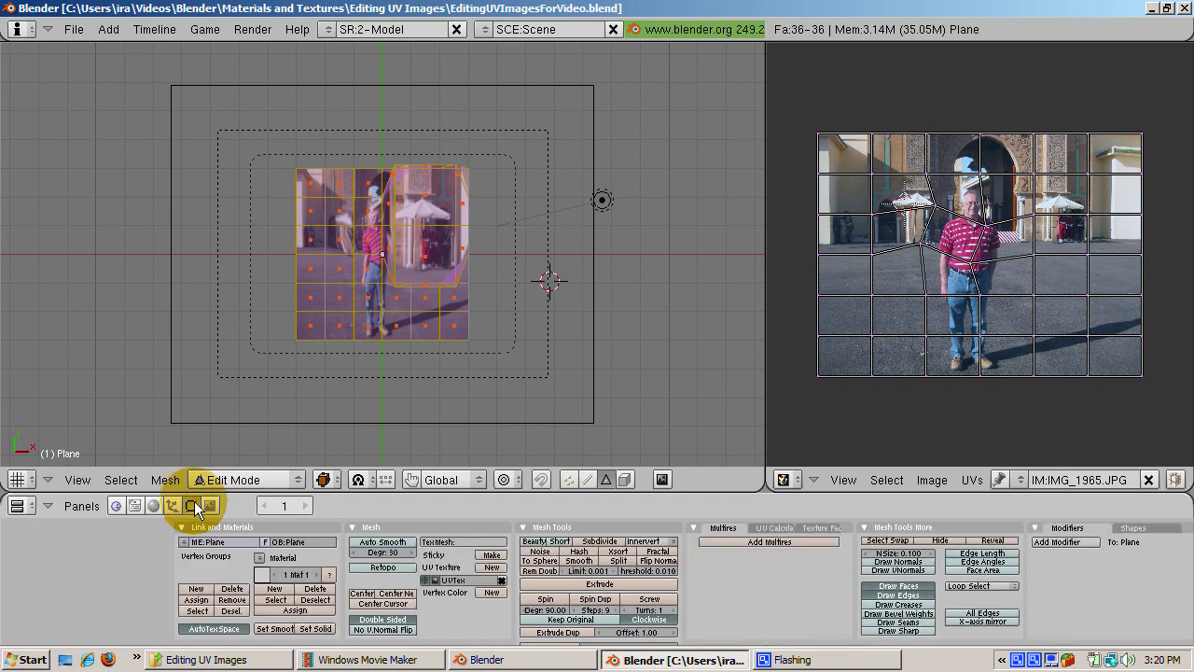
click(491, 566)
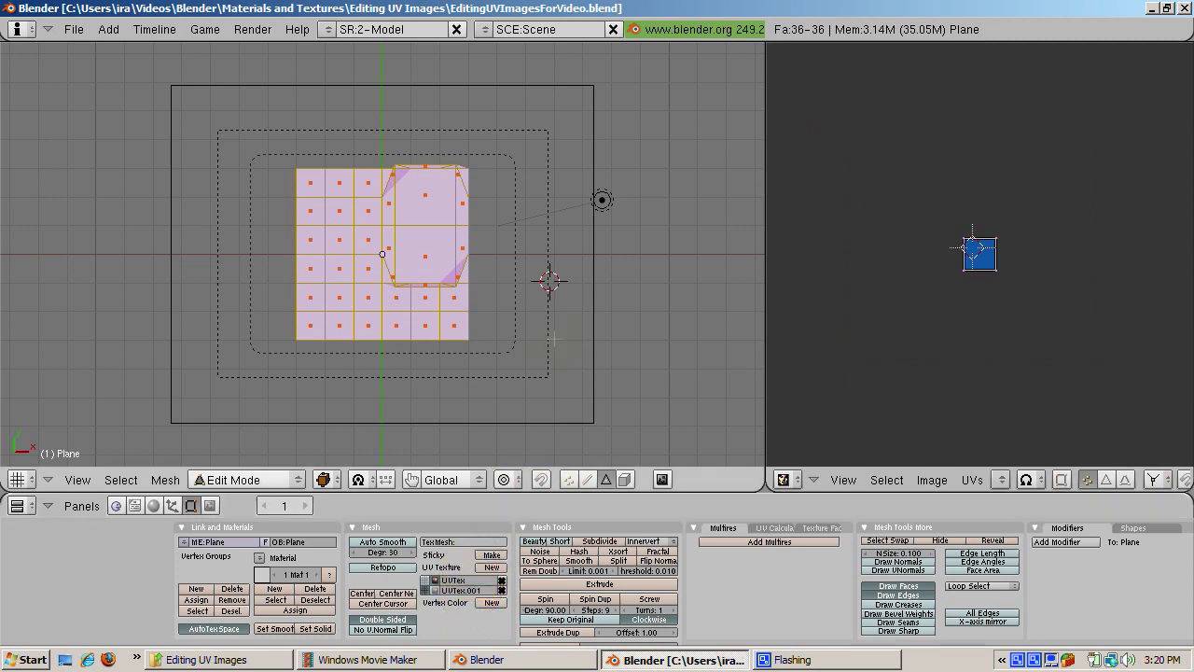
click(458, 607)
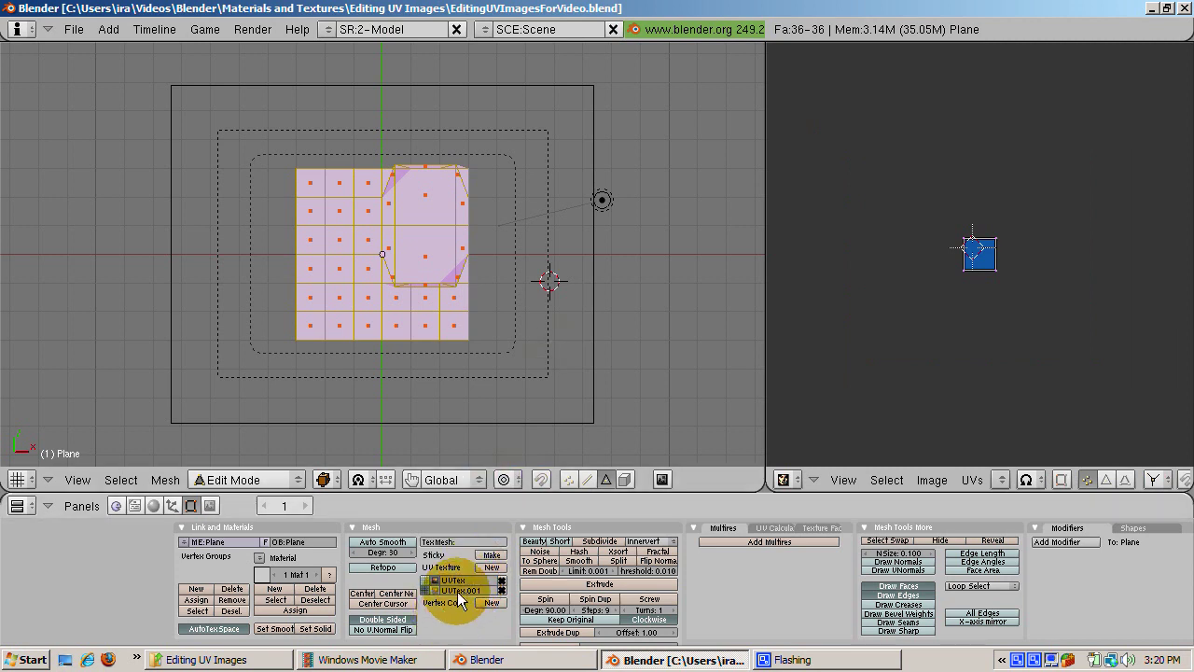
click(517, 388)
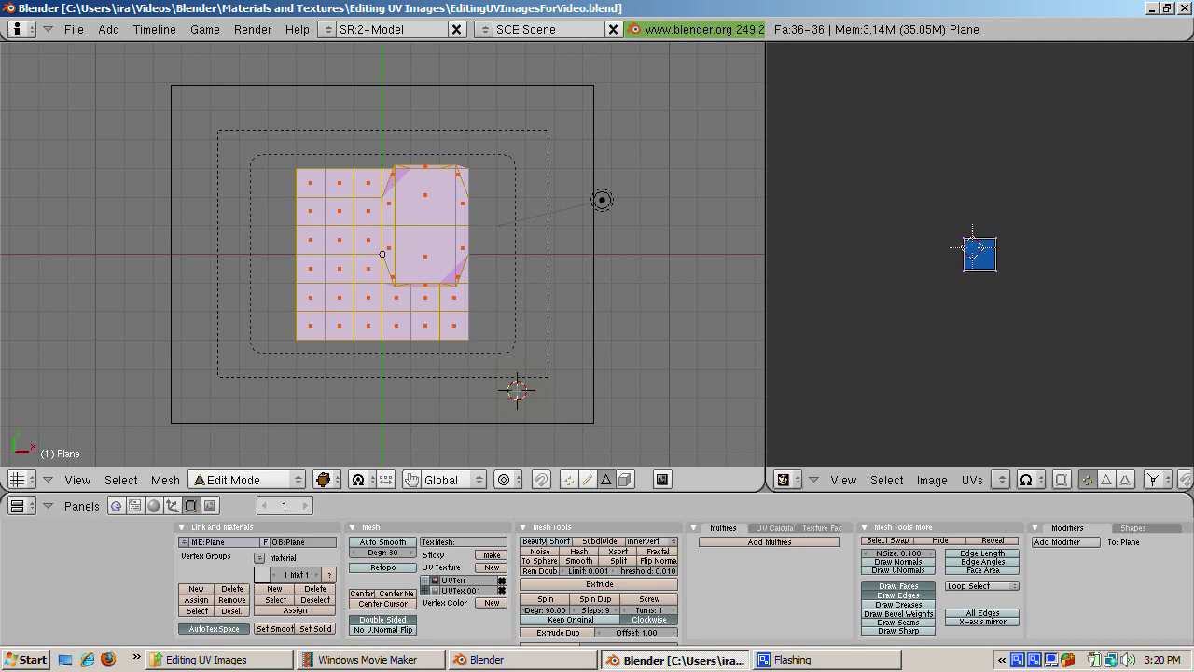
key(u)
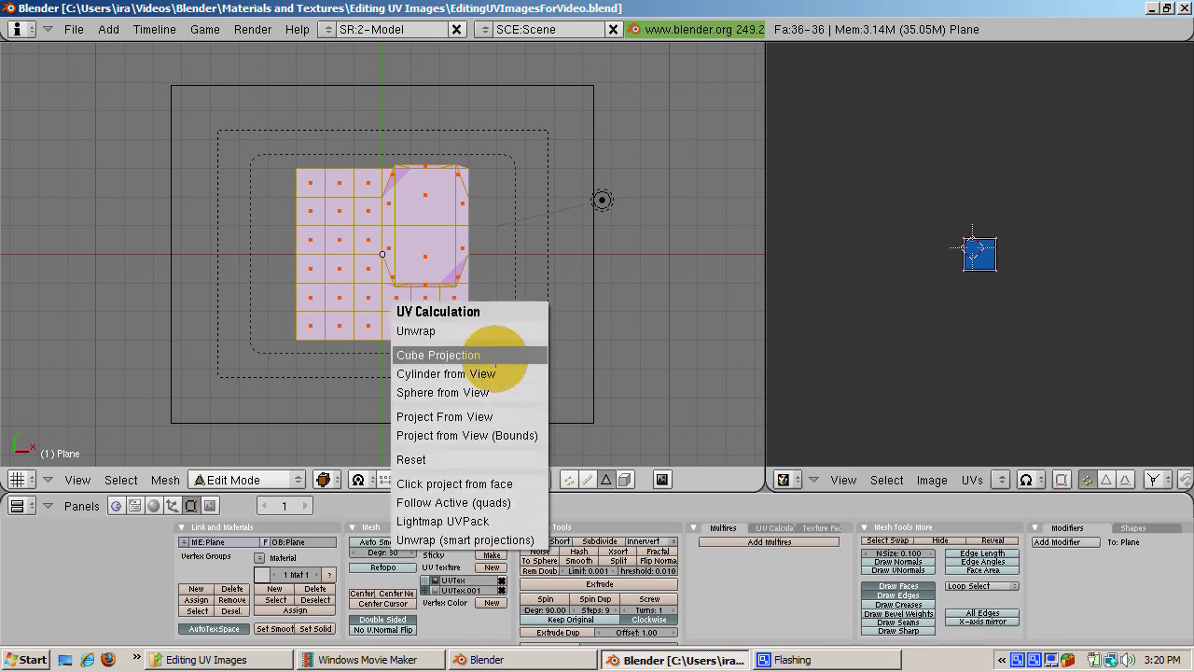
Step: Apply Cube Projection to the UVTex.001 layer, then deselect all faces
click(500, 331)
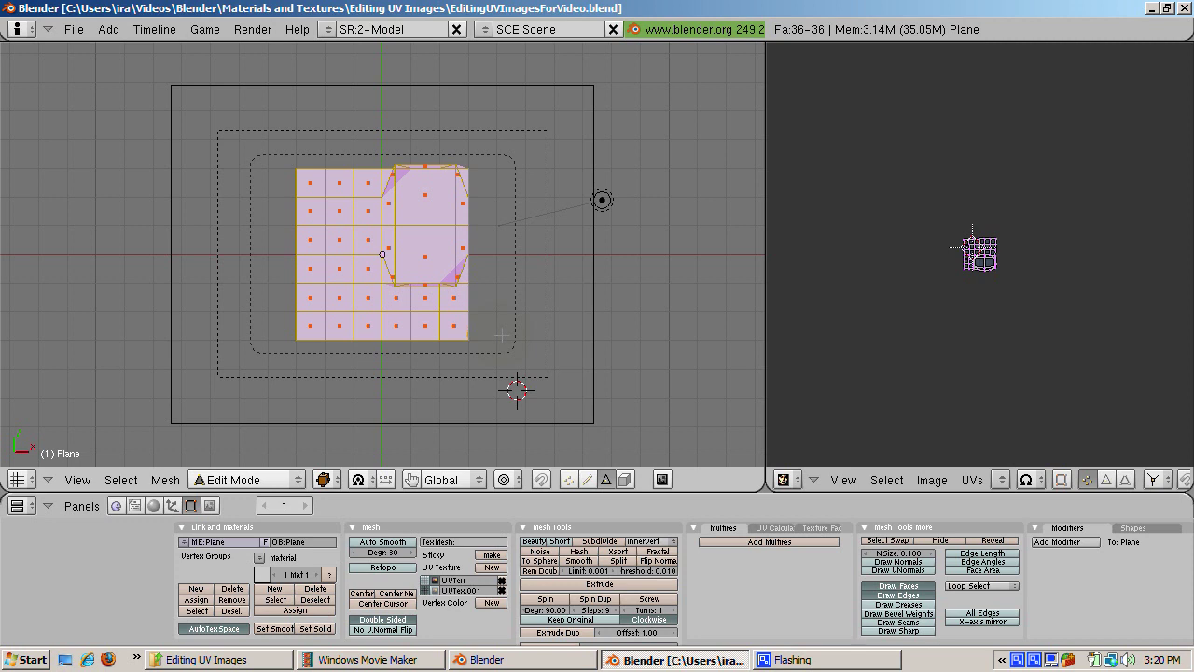
click(502, 335)
key(a)
key(a)
key(a)
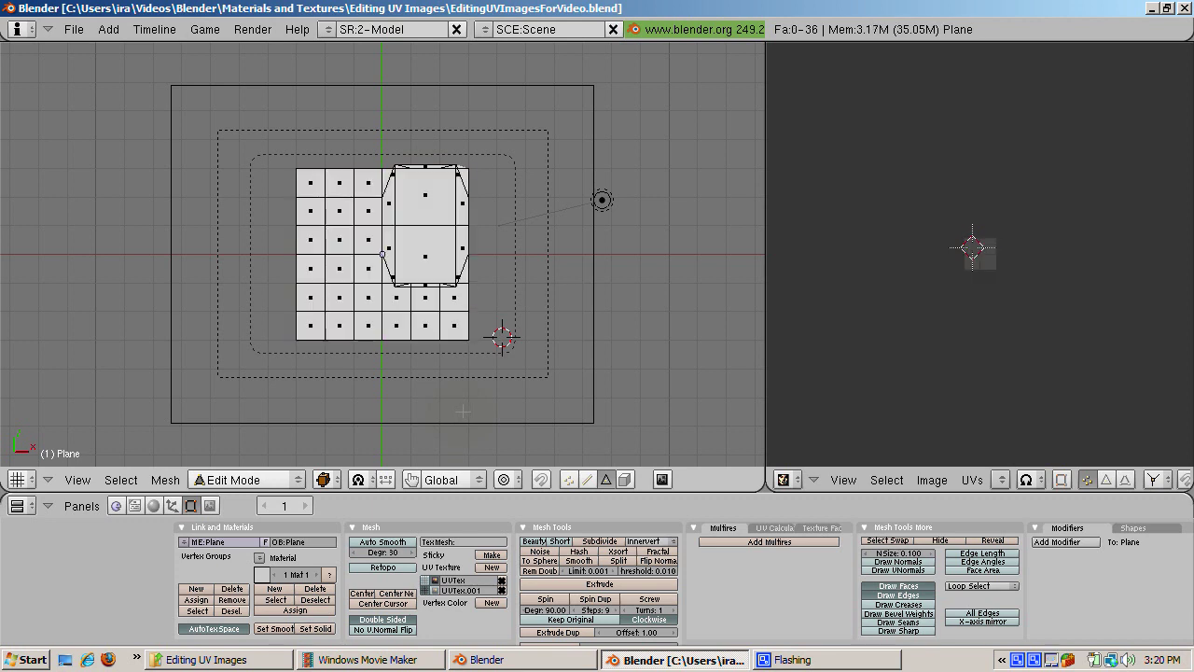